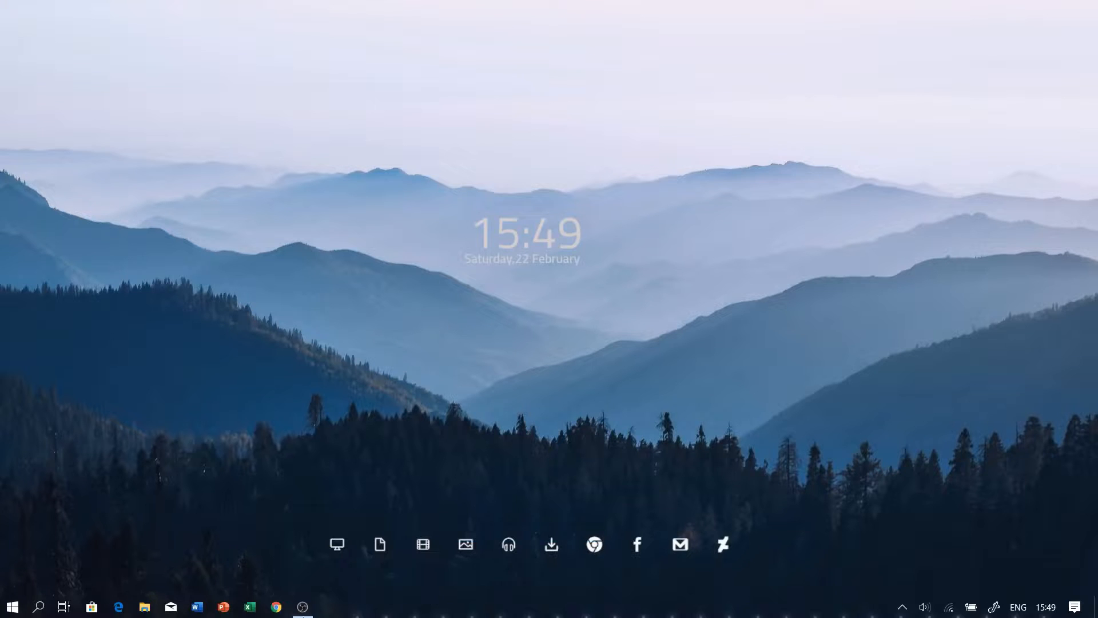
# Open Chrome, search Google for "amd uprof" and open the developer.amd.com/amd-uprof page
pyautogui.click(303, 608)
pyautogui.click(589, 543)
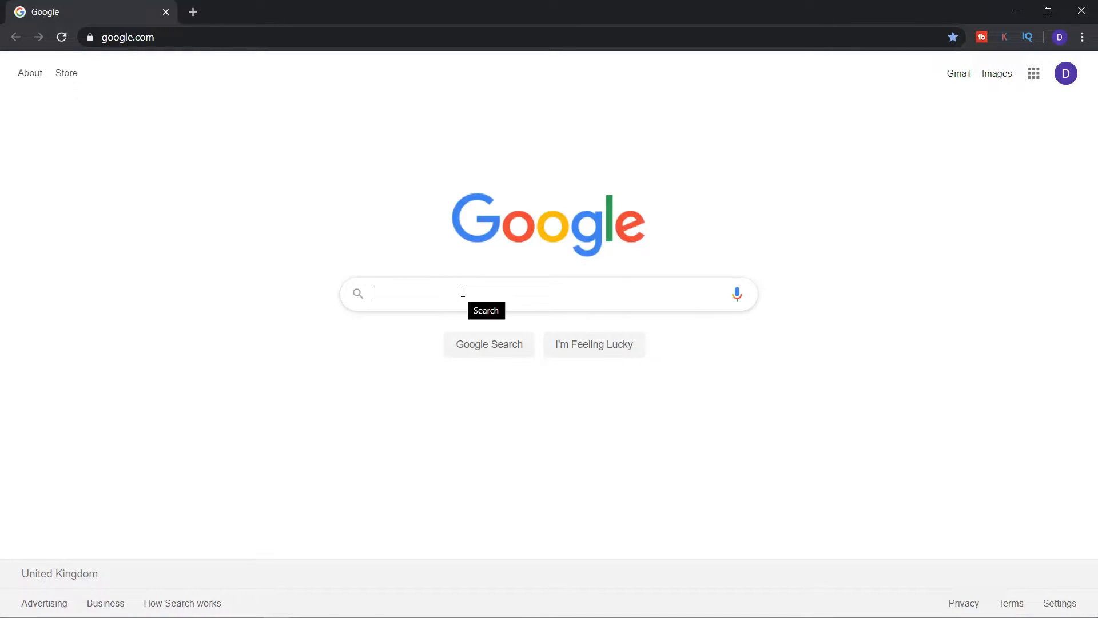
pyautogui.write('amd uprof')
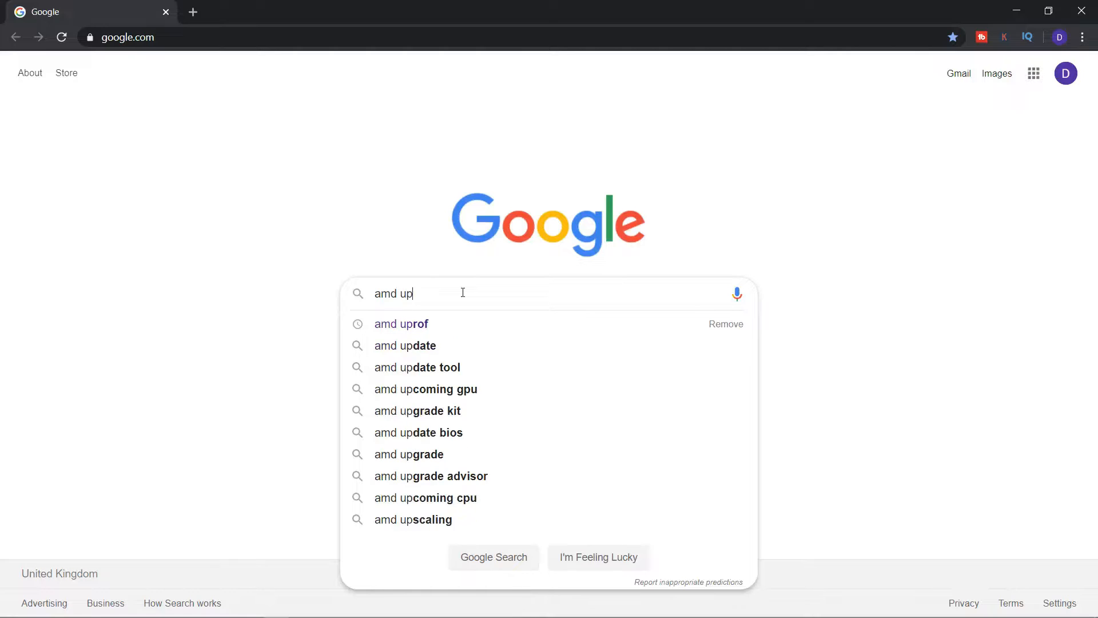
pyautogui.click(421, 330)
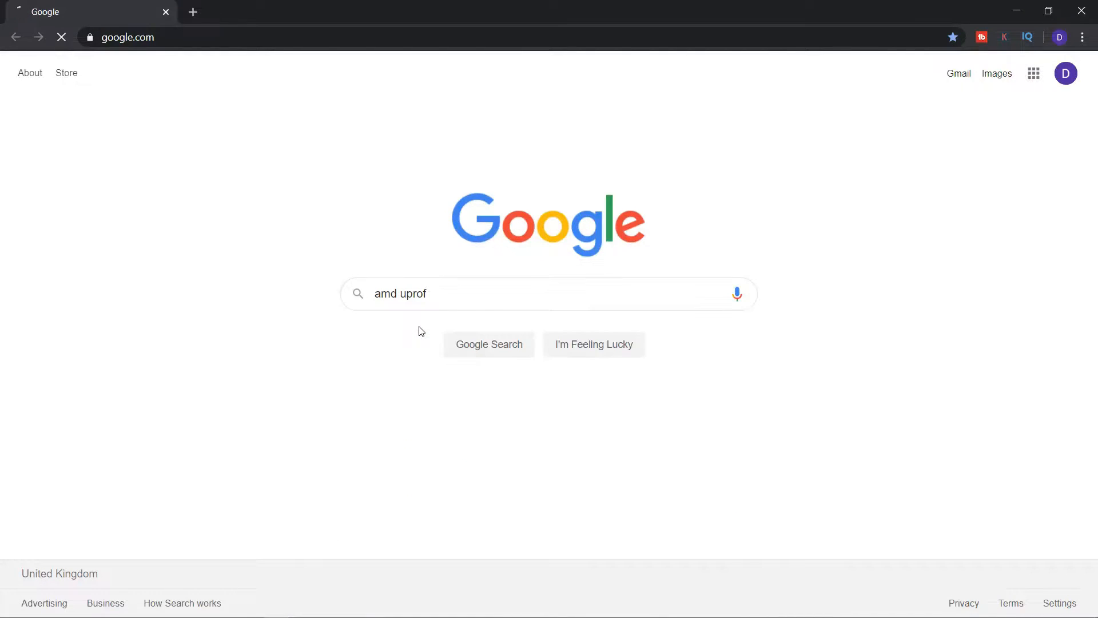
pyautogui.click(210, 206)
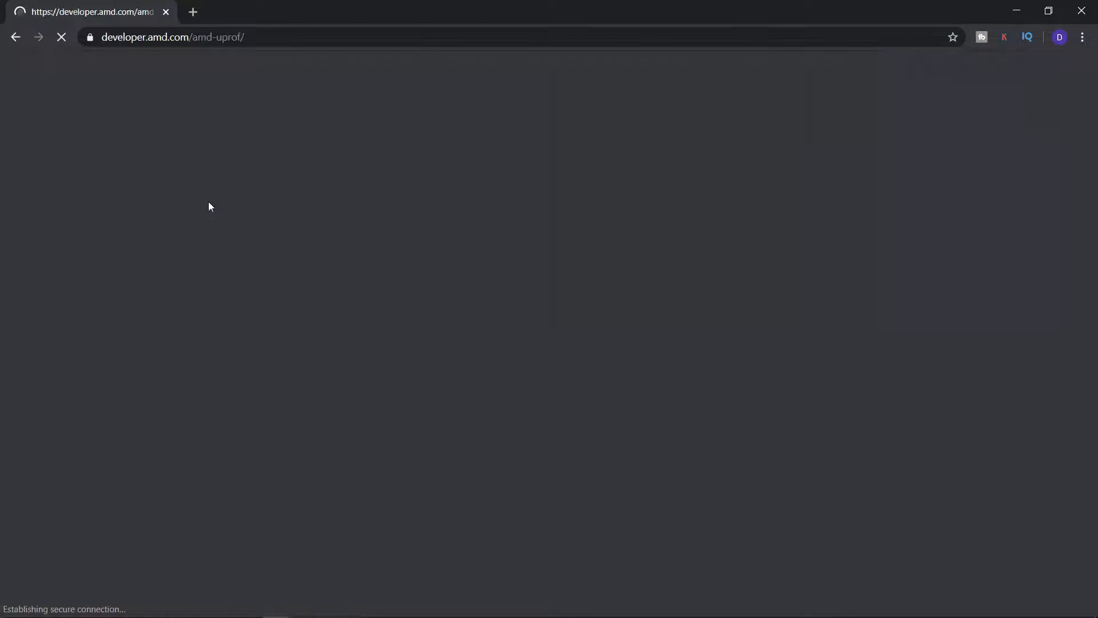
# Download the Windows file AMDuProf-3.2.225.exe from the page's download table, accepting the AMD μProf EULA
pyautogui.scroll(-5, 436, 279)
pyautogui.scroll(-15, 435, 279)
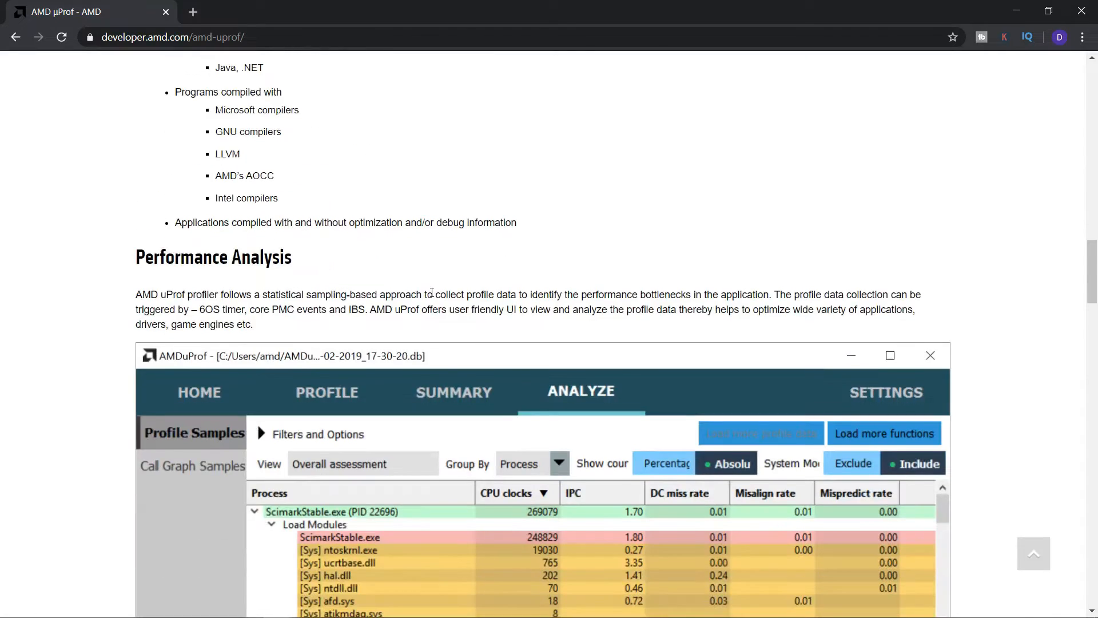
pyautogui.scroll(-15, 433, 294)
pyautogui.scroll(-12, 434, 297)
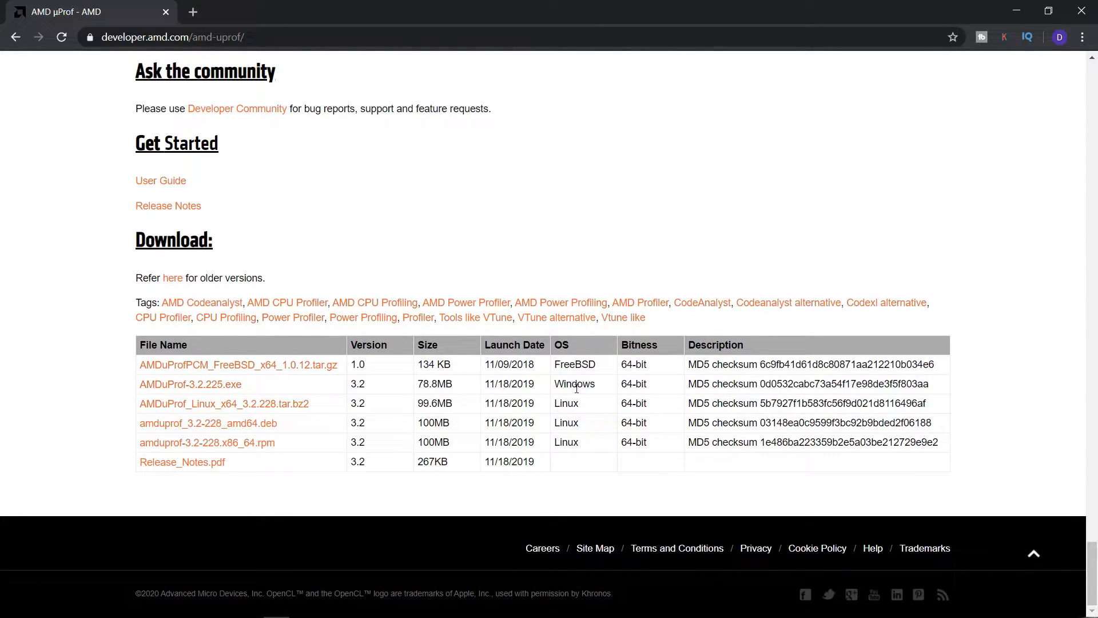
pyautogui.click(227, 388)
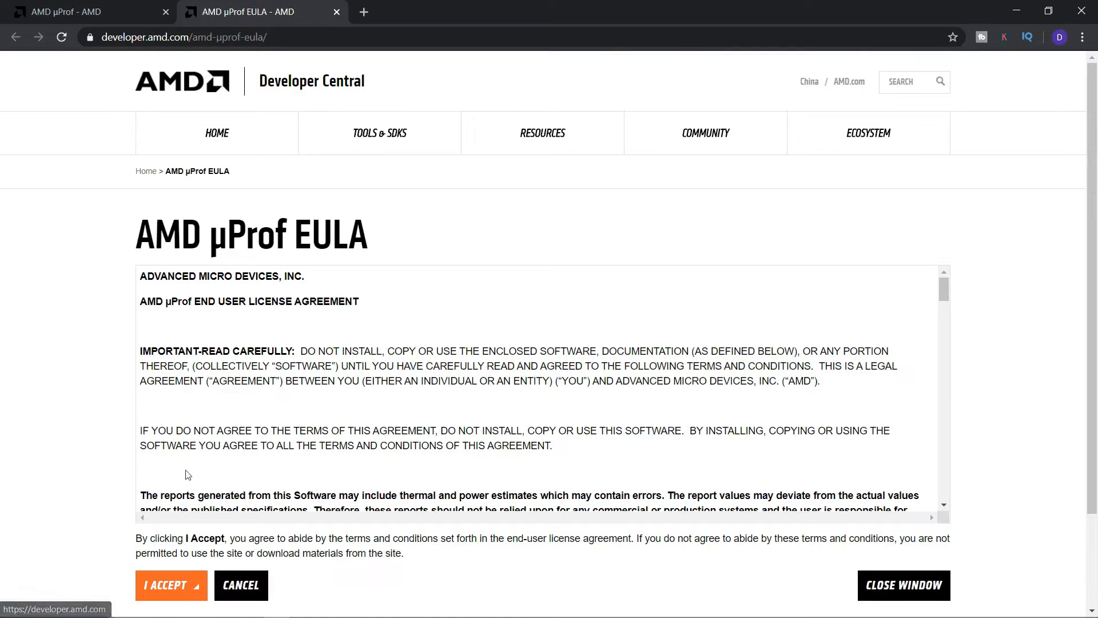
pyautogui.click(180, 580)
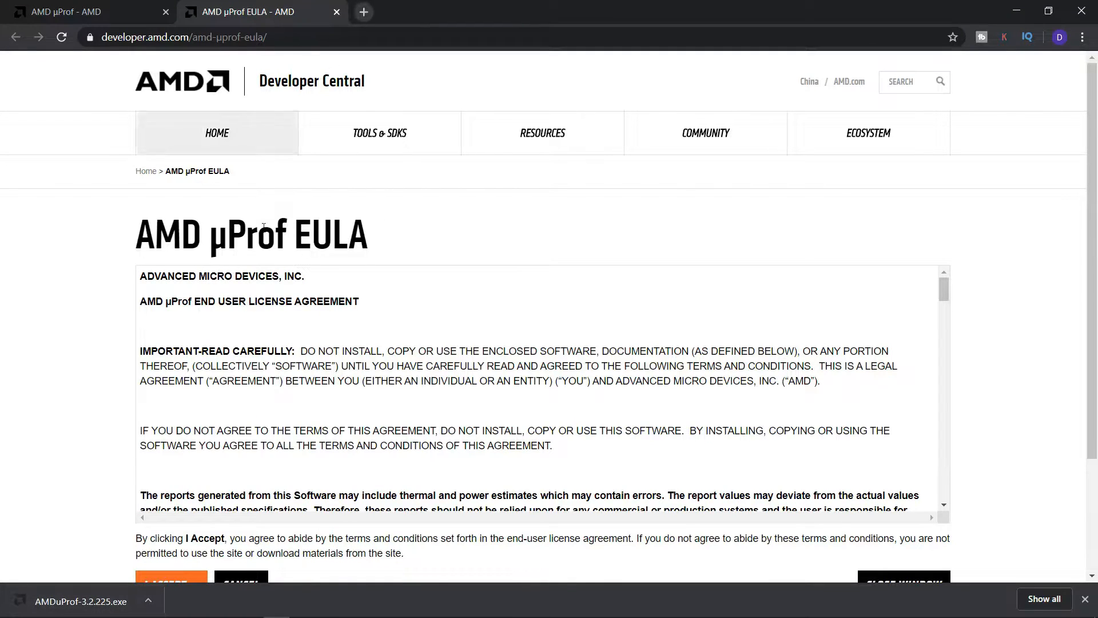
# Open the Ryzen Controller releases page on GitLab in a new browser tab
pyautogui.click(364, 11)
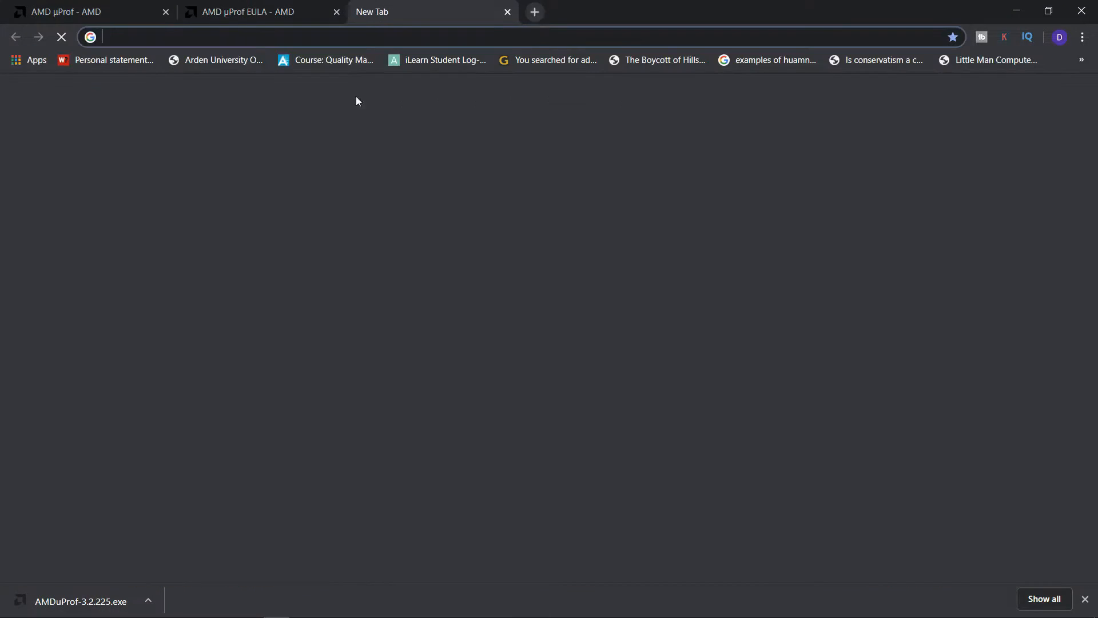
pyautogui.click(437, 301)
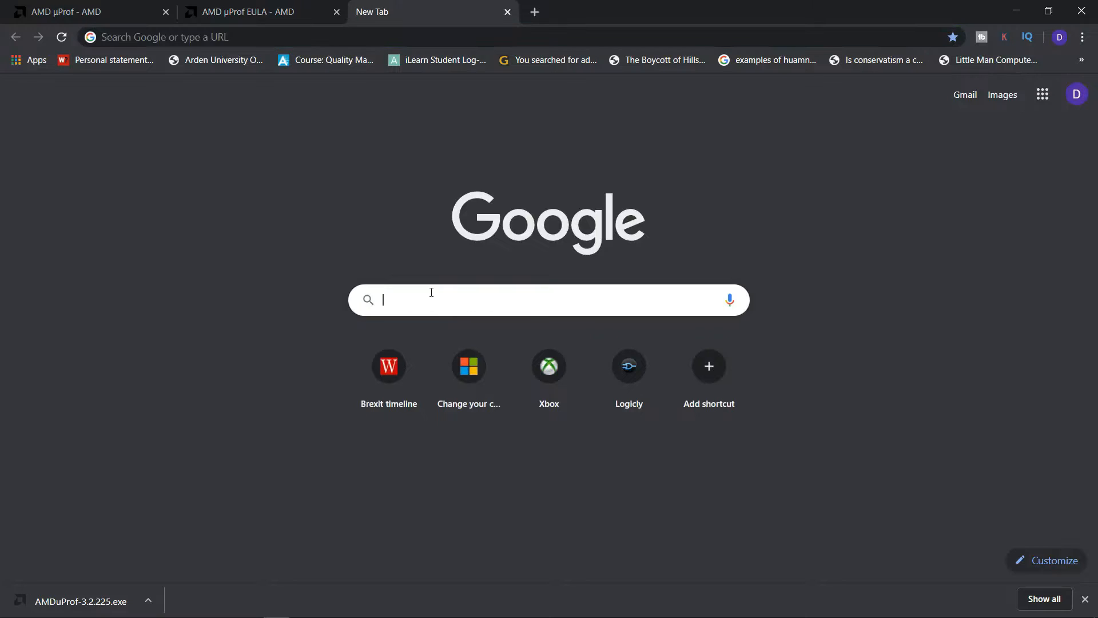
pyautogui.click(286, 35)
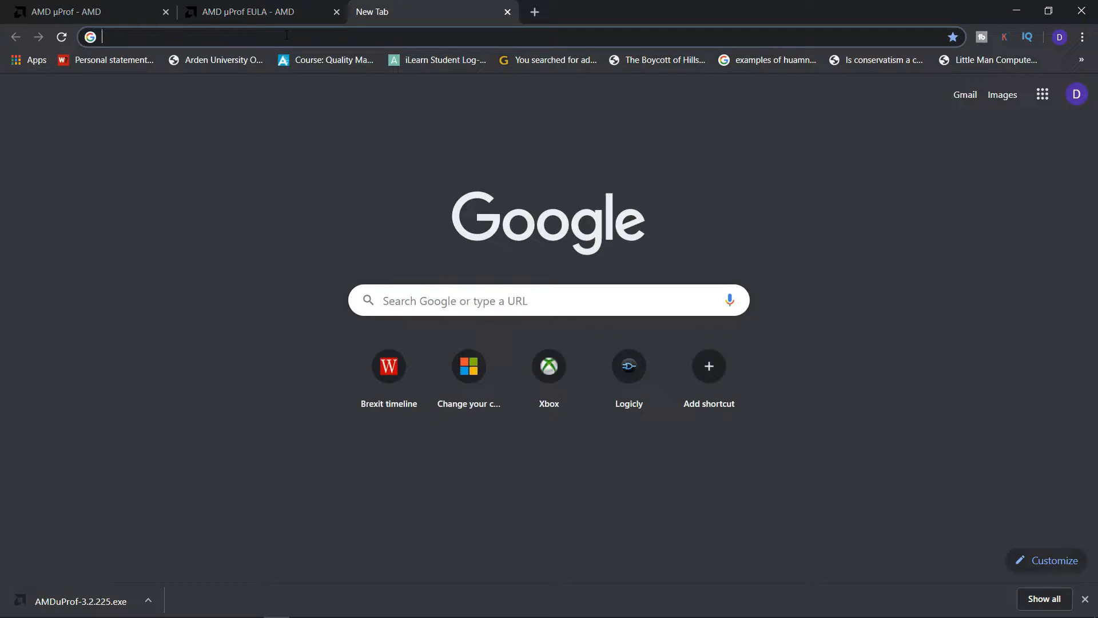
pyautogui.hotkey('ctrl', 'v')
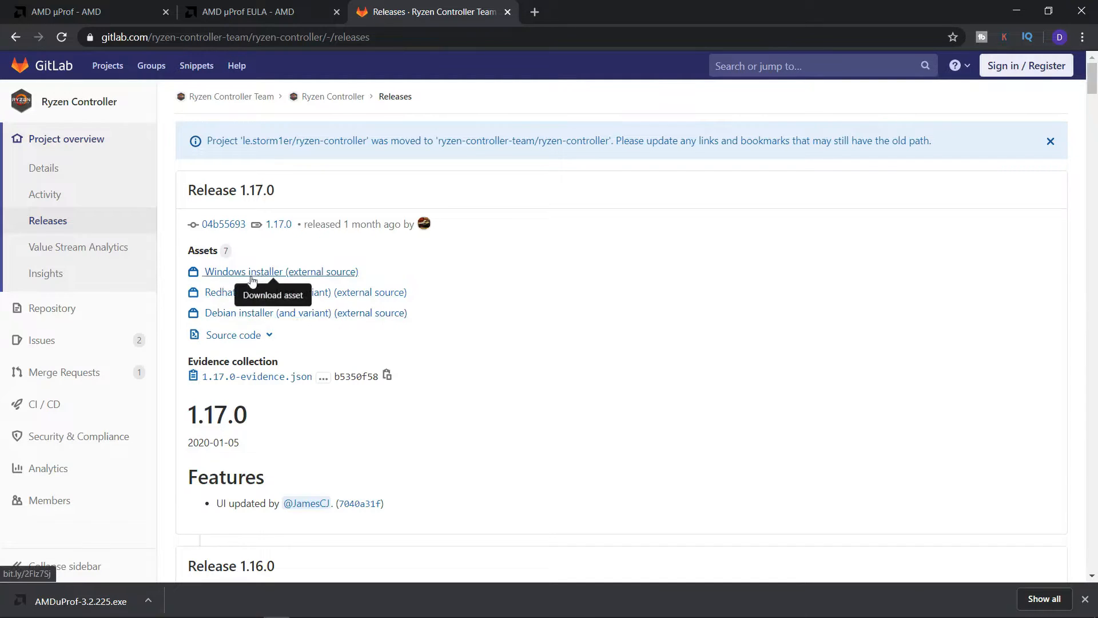
# Download the artifacts archive for the Windows installer of Release 1.17.0 and open the RyzenControllerInstaller.exe file page
pyautogui.click(277, 275)
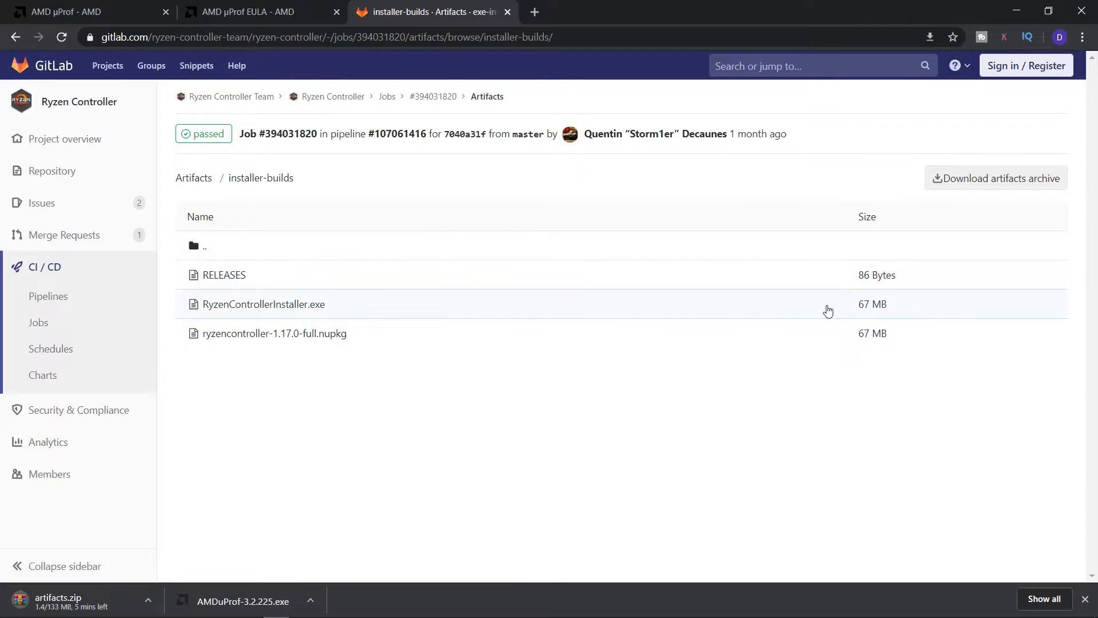
pyautogui.click(843, 312)
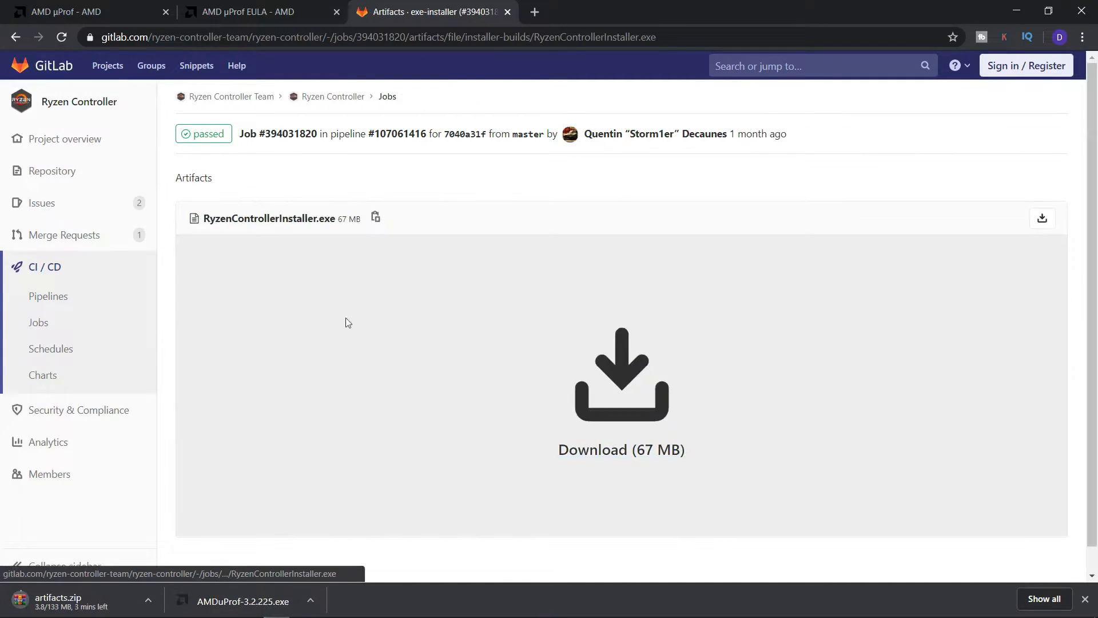
pyautogui.scroll(-1, 552, 395)
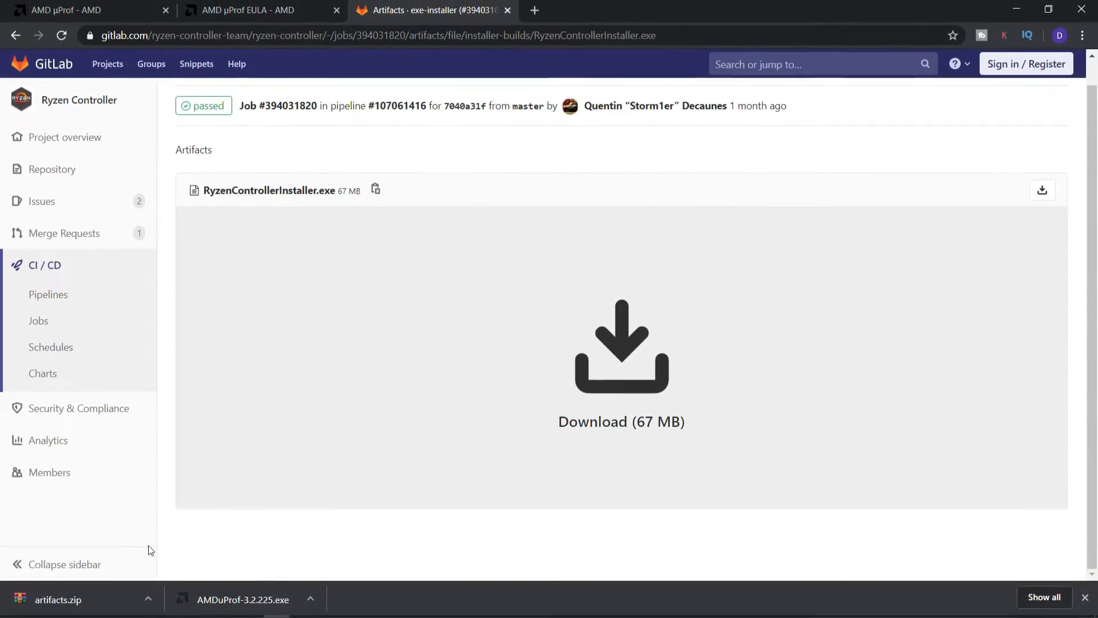
# Run the downloaded AMDuProf-3.2.225.exe, installing the required Microsoft Debuggers And Tools x64 and accepting the license agreement
pyautogui.click(243, 602)
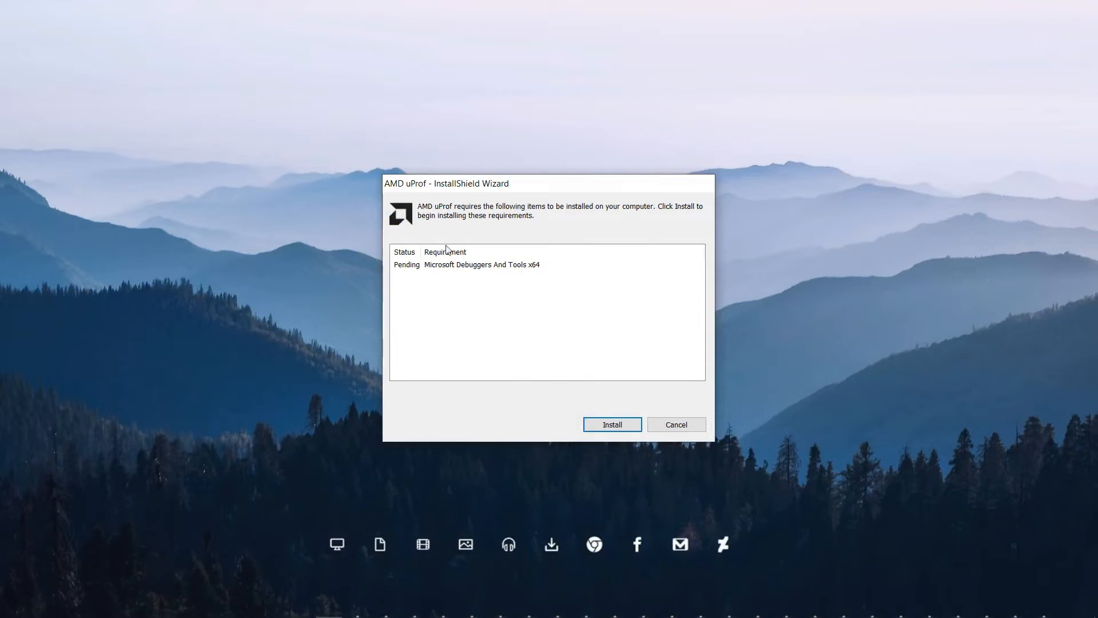
pyautogui.click(600, 423)
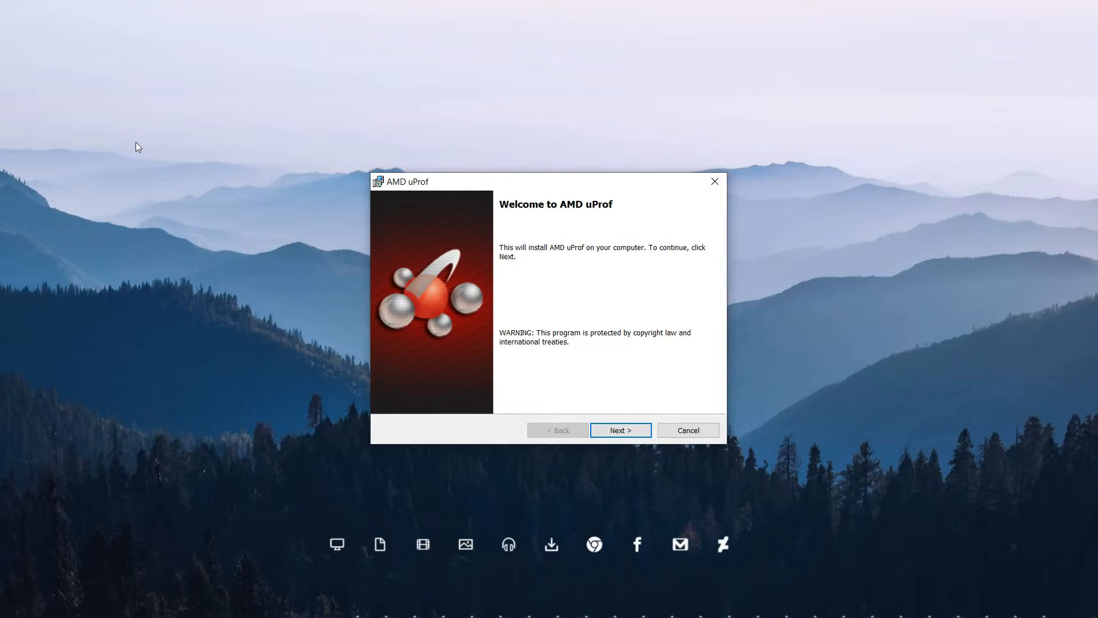
pyautogui.click(614, 431)
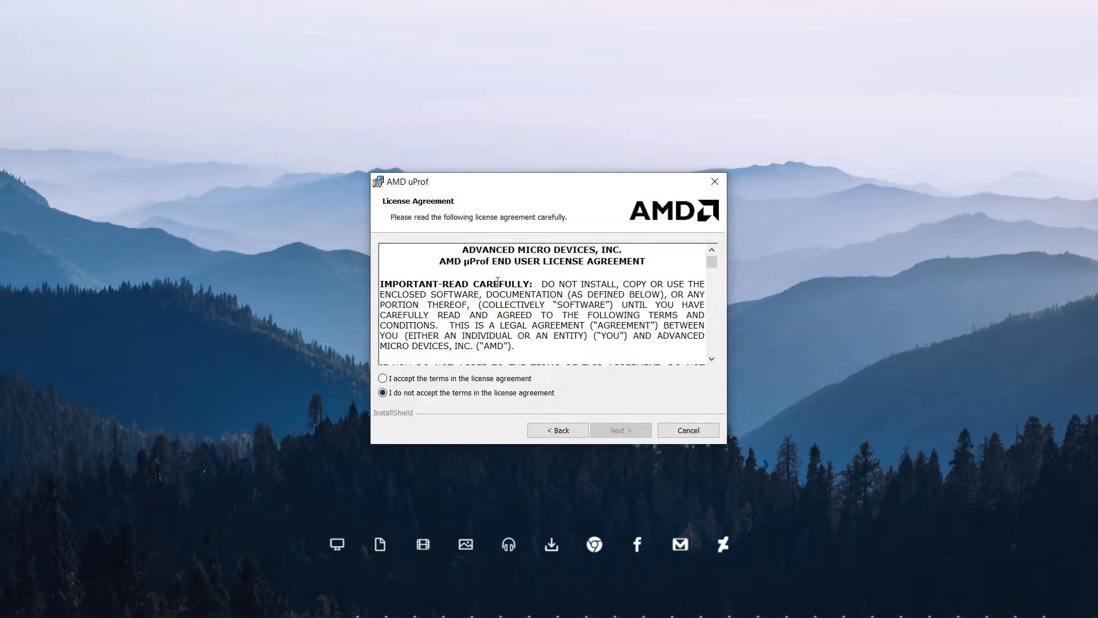
pyautogui.click(416, 380)
pyautogui.click(613, 431)
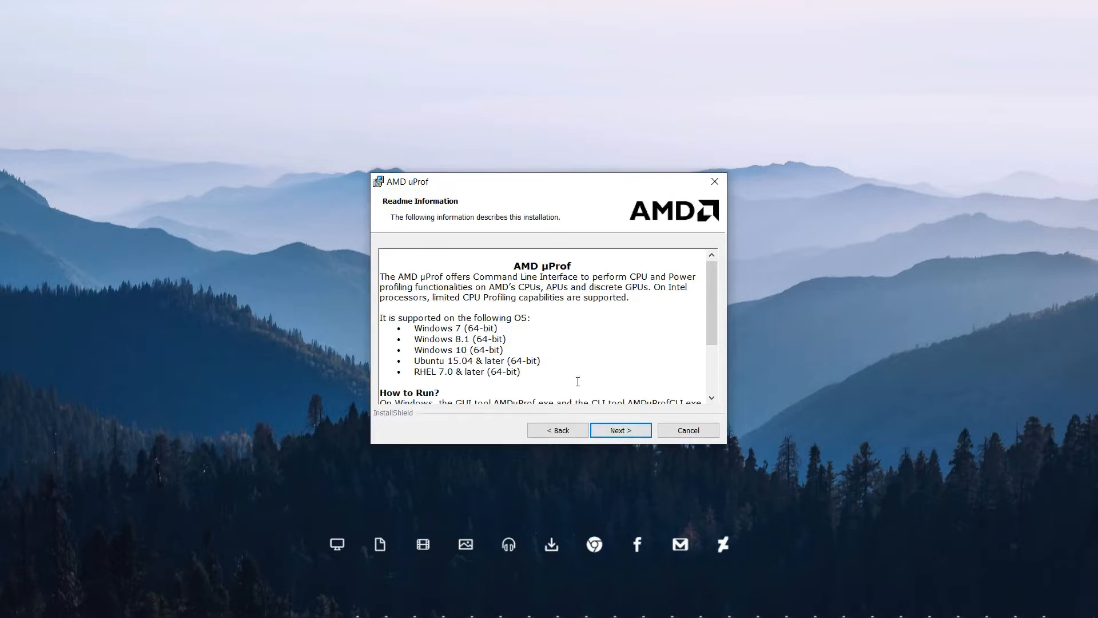
# Install AMD uProf with the Complete setup type in C:\Program Files\AMD\AMDuProf\ and finish the wizard, launching the program
pyautogui.scroll(-3, 556, 342)
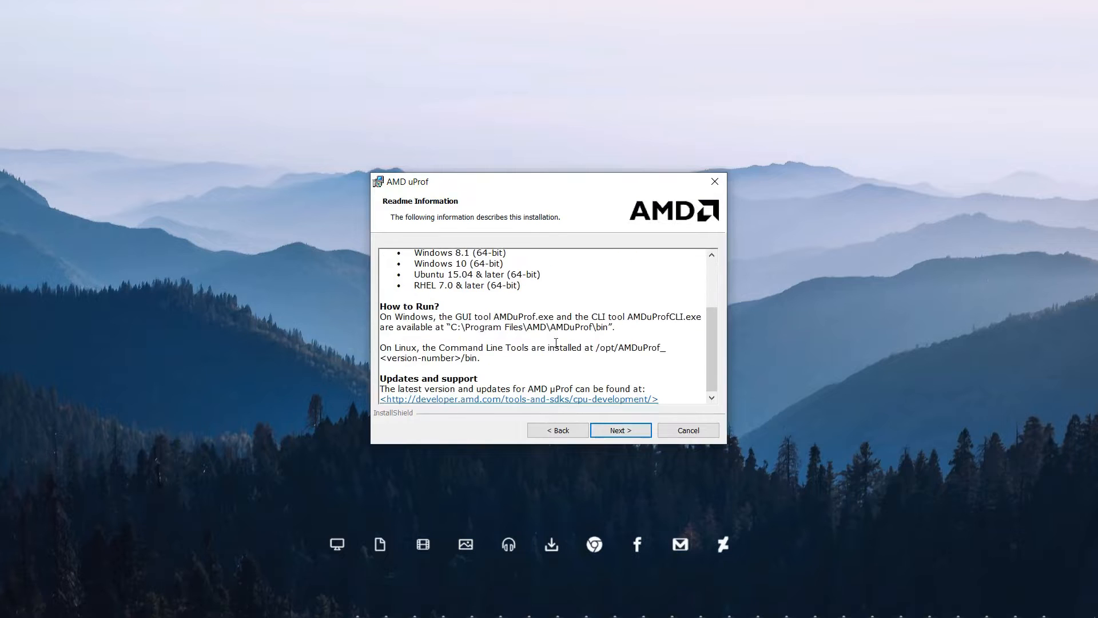
pyautogui.click(626, 432)
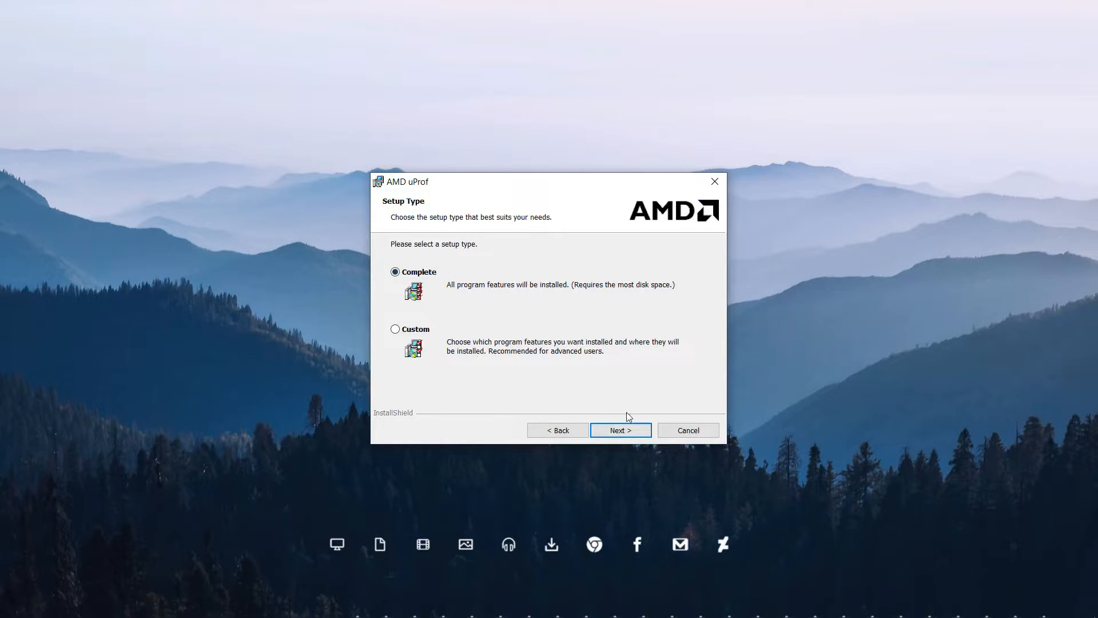
pyautogui.click(620, 430)
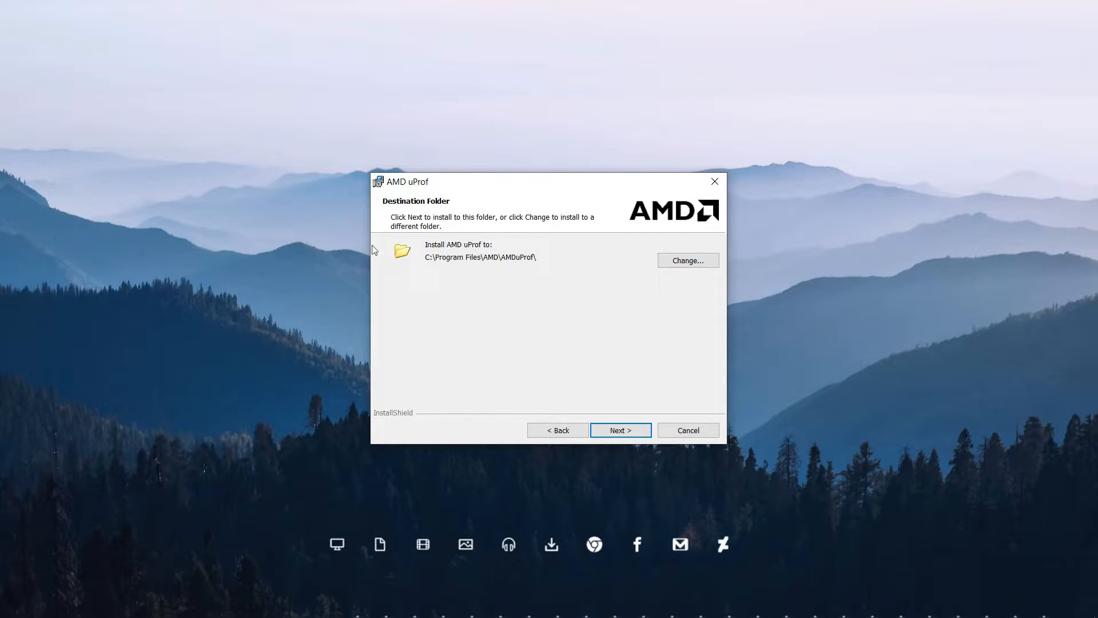
pyautogui.click(621, 430)
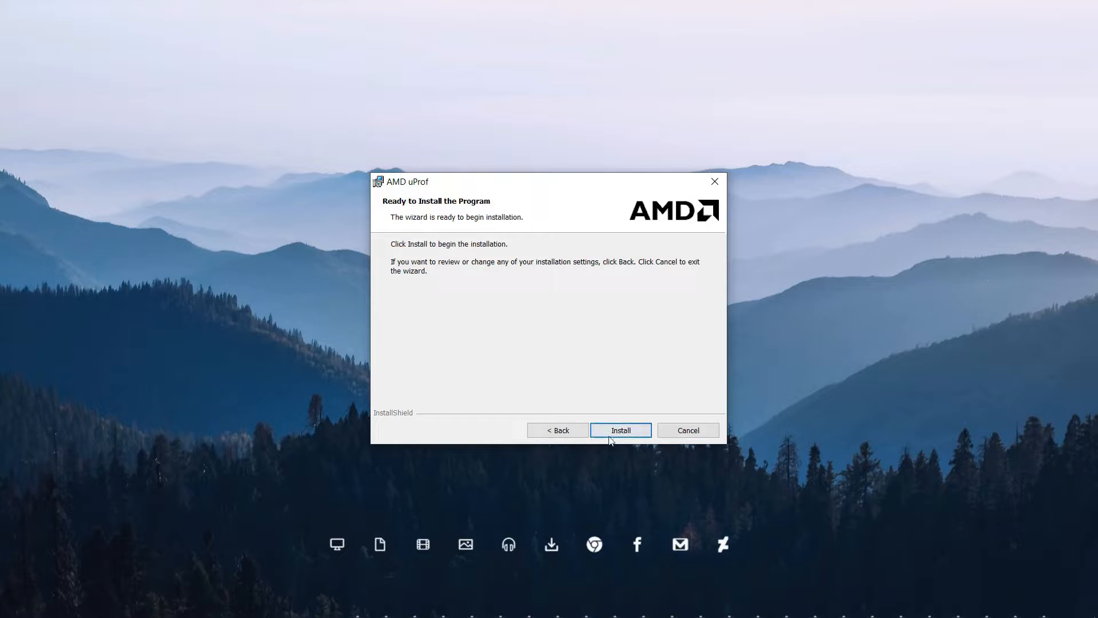
pyautogui.click(611, 437)
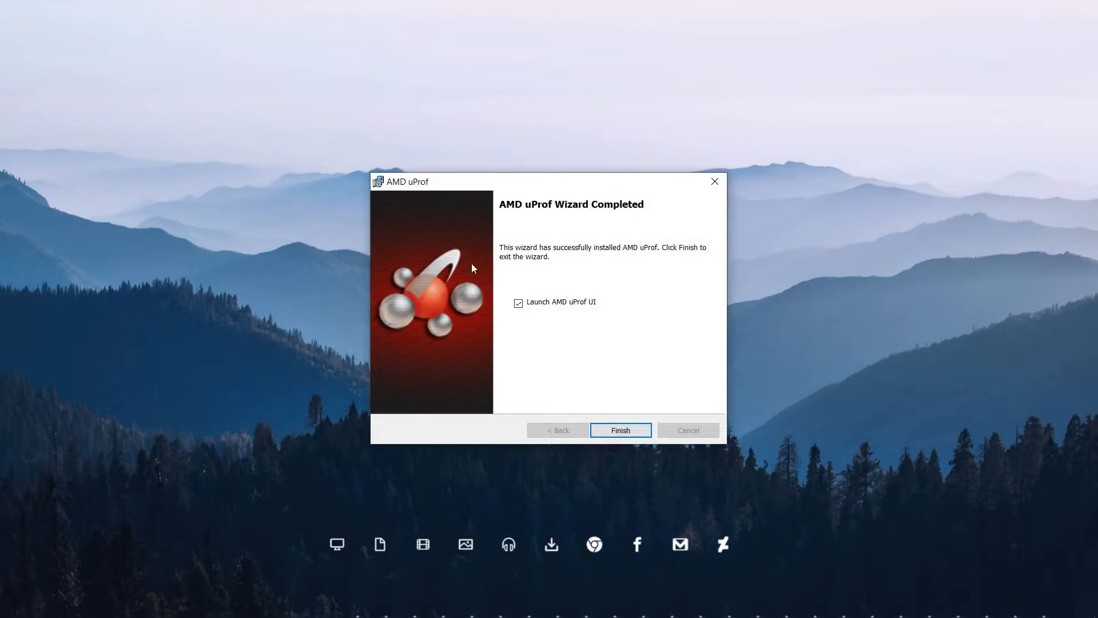
pyautogui.moveTo(559, 179); pyautogui.dragTo(551, 133)
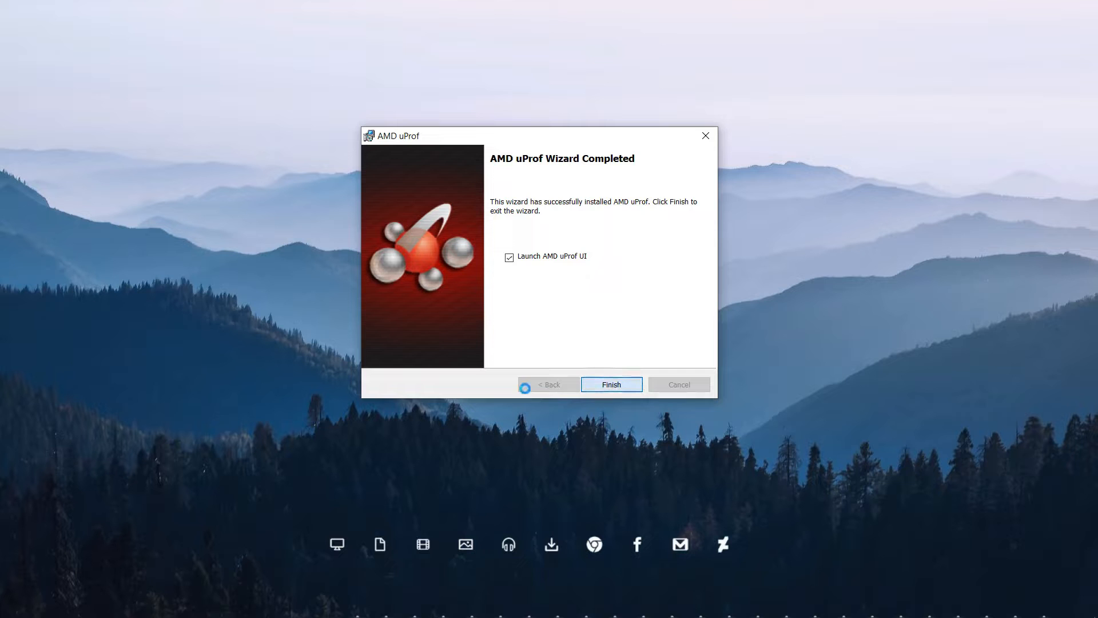
pyautogui.click(507, 261)
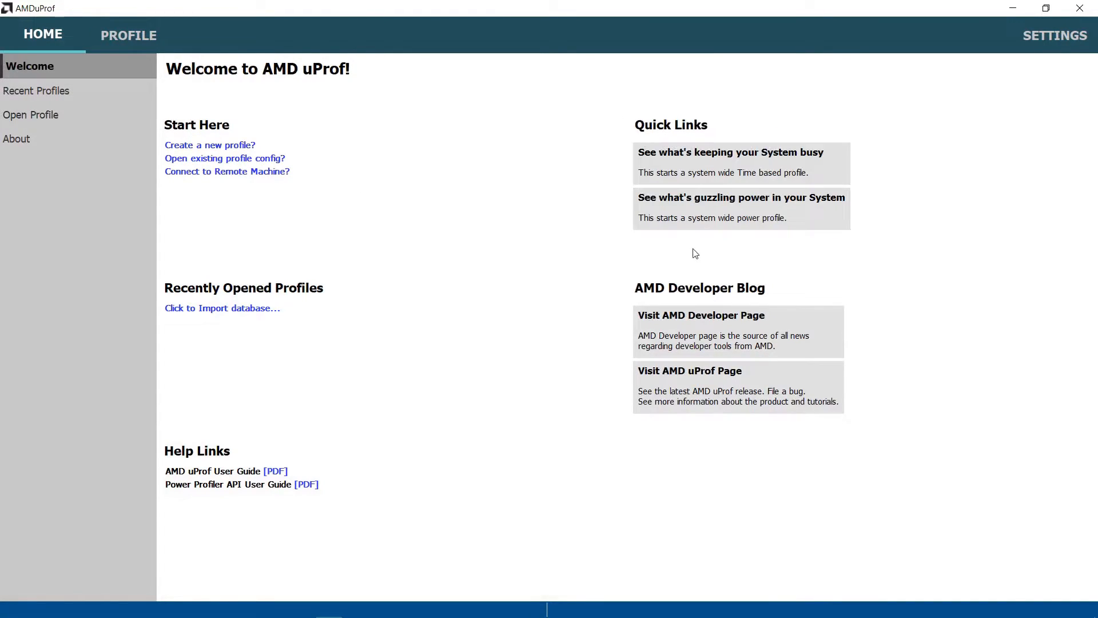
# Start a system-wide live power profile with all Power, Frequency, Temperature, P-State and Controllers counters selected
pyautogui.click(689, 210)
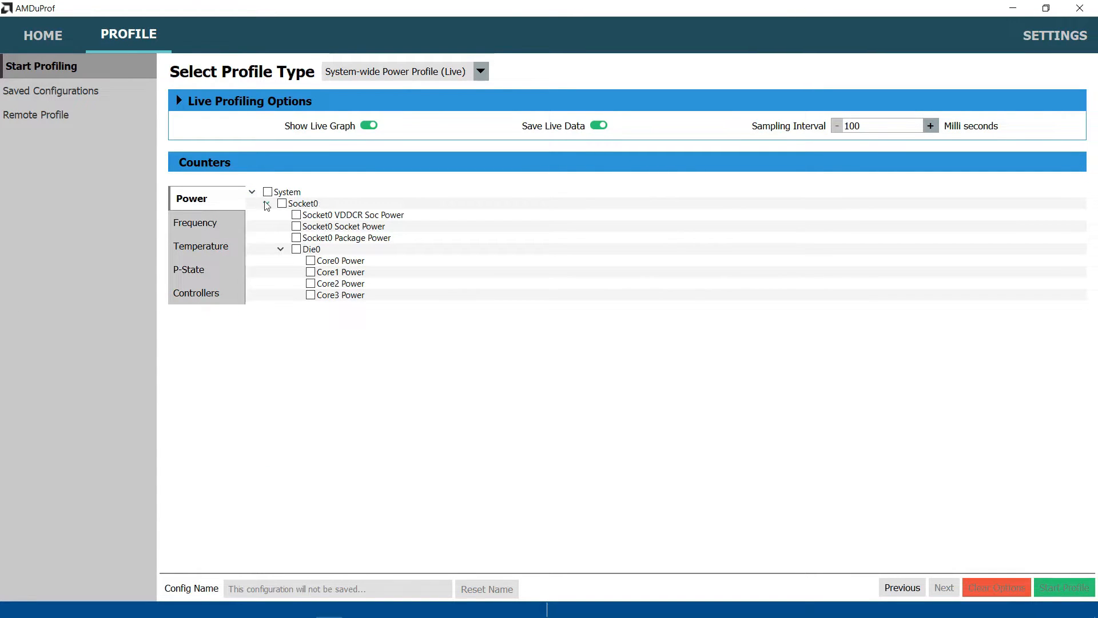
pyautogui.click(232, 226)
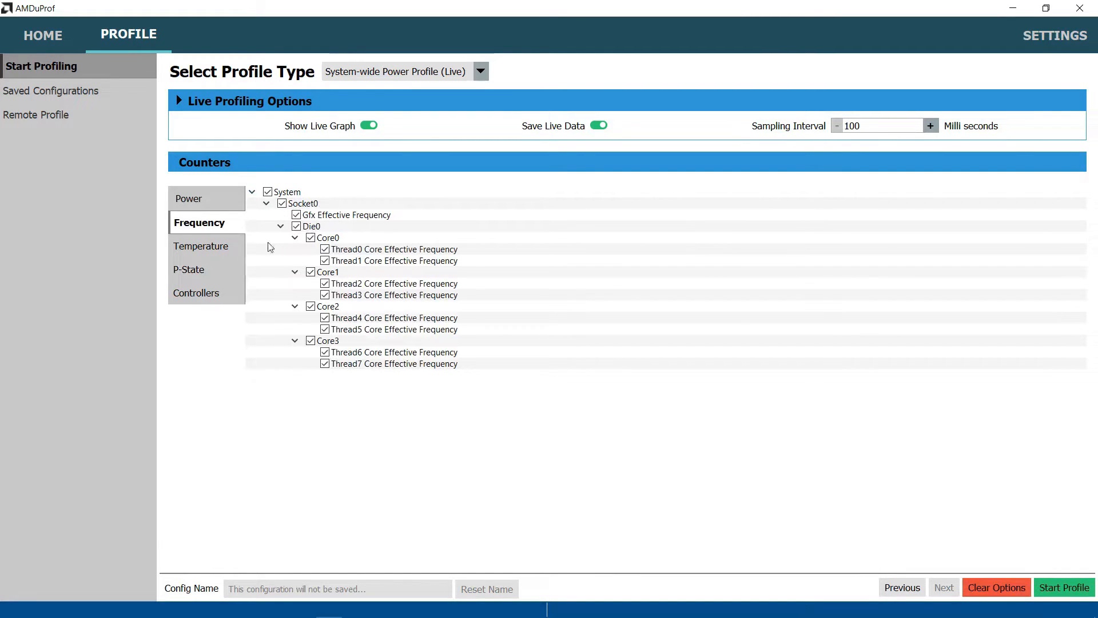
pyautogui.click(218, 247)
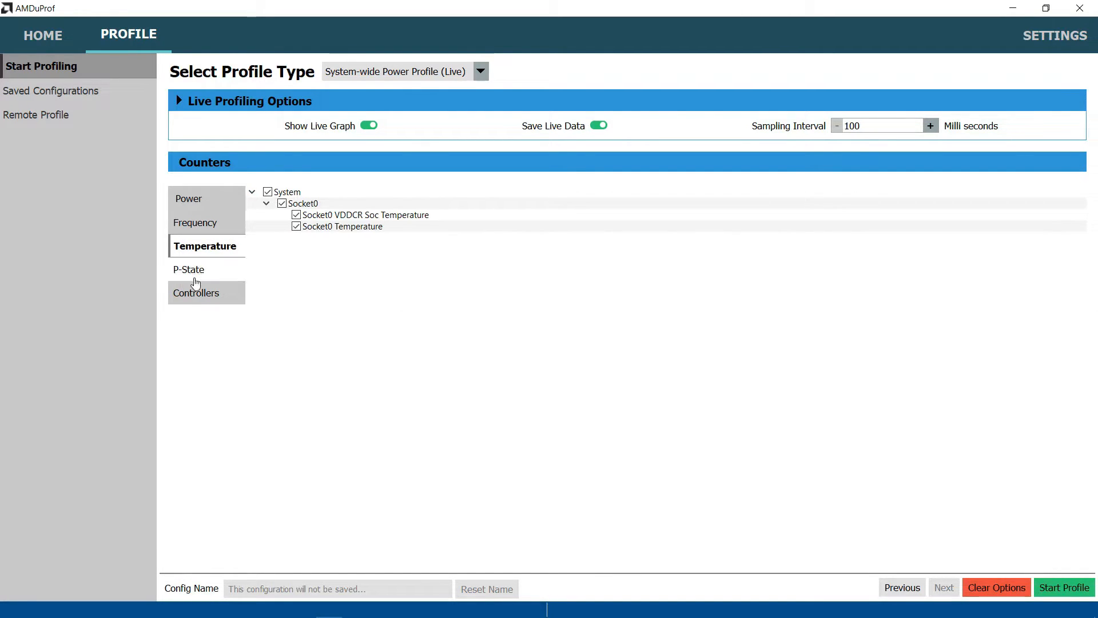
pyautogui.click(195, 270)
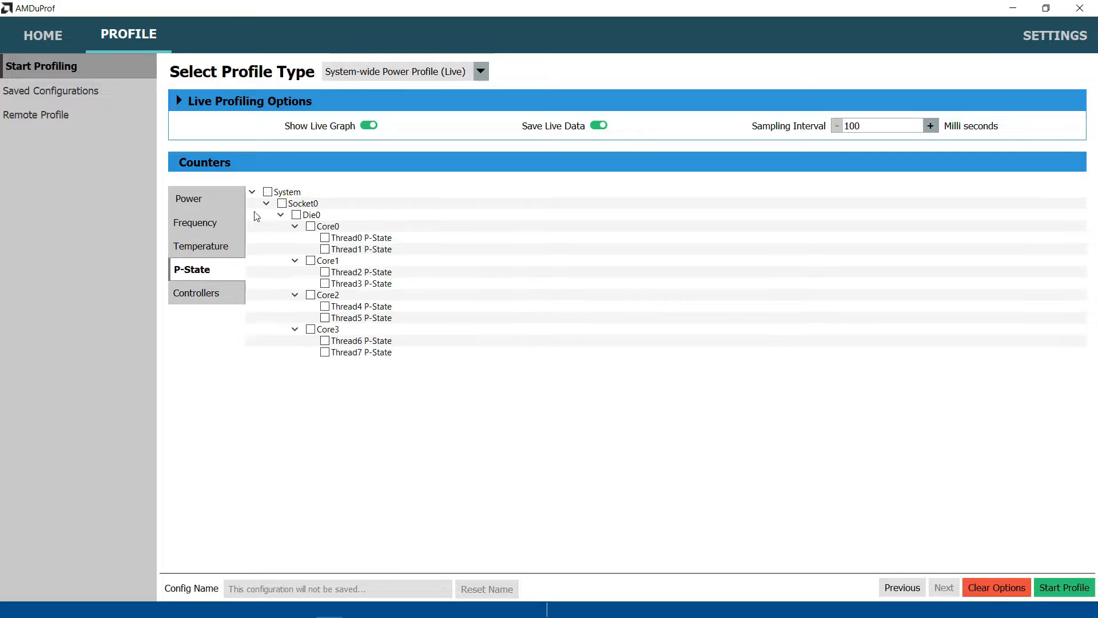
pyautogui.click(229, 289)
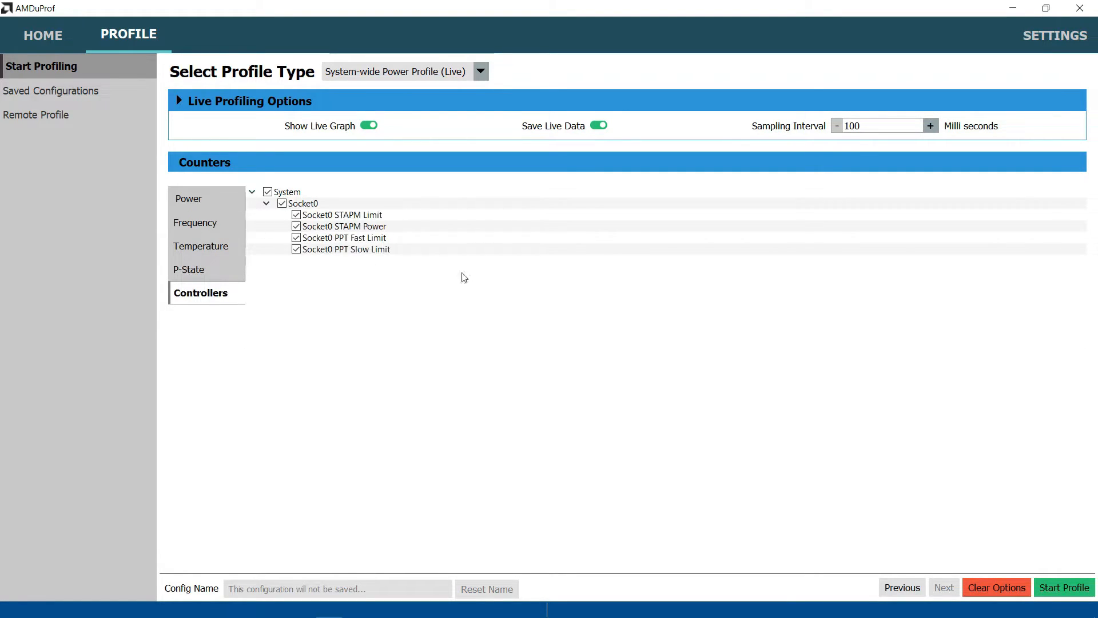
pyautogui.click(1076, 593)
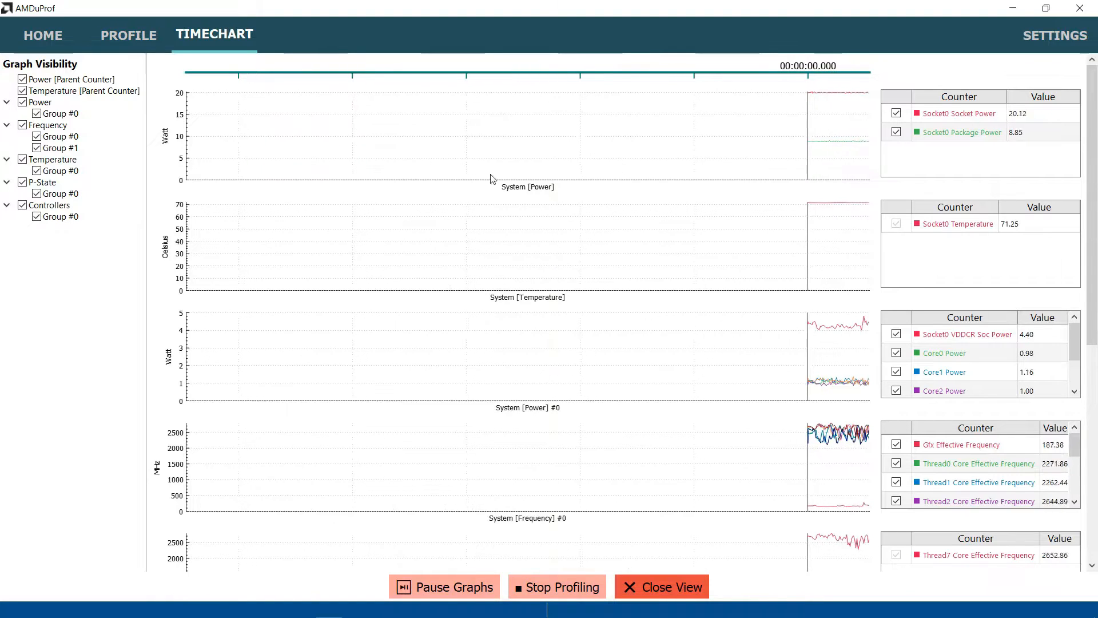
# Examine the live power, frequency, temperature and P-State graphs and the STAPM and PPT limits in the Controllers counters
pyautogui.scroll(-5, 1007, 166)
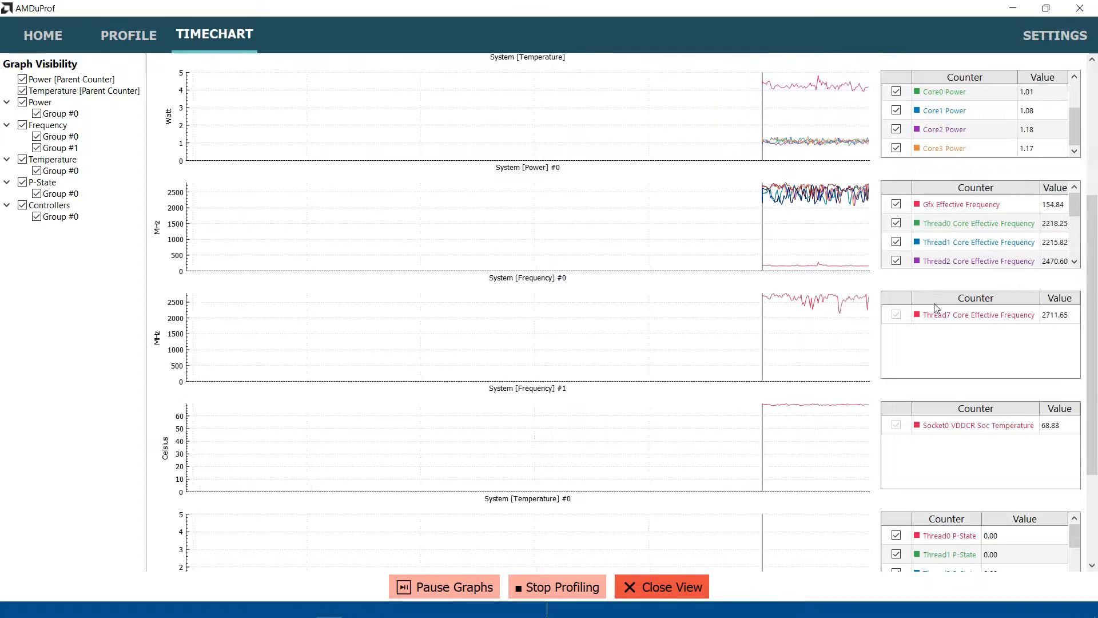
pyautogui.scroll(1, 960, 229)
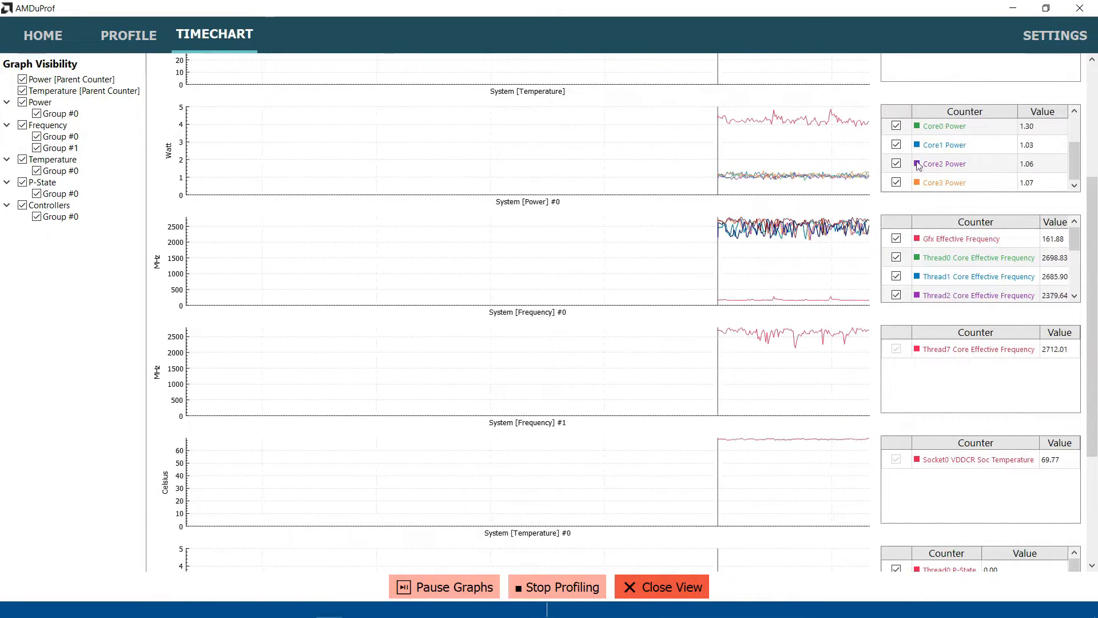
pyautogui.scroll(-5, 972, 269)
pyautogui.scroll(-4, 1081, 299)
pyautogui.scroll(-2, 1039, 517)
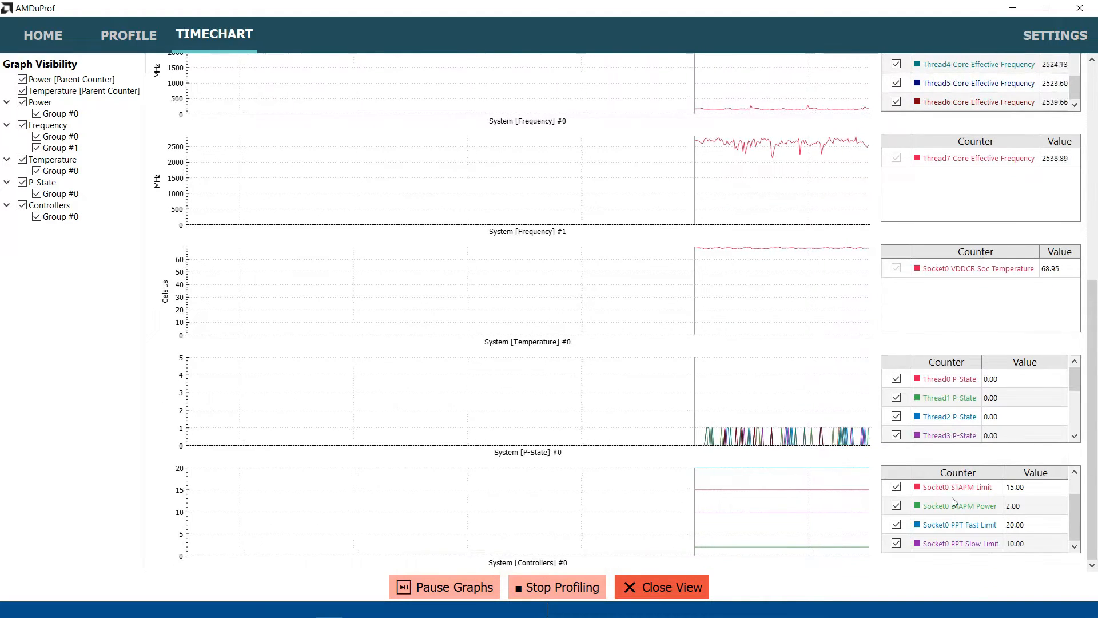
# Leave AMDuProf, run the Ryzen Controller installer from installer-builds in the downloaded artifacts archive, and clear the archive and Downloads windows away
pyautogui.scroll(1, 1035, 517)
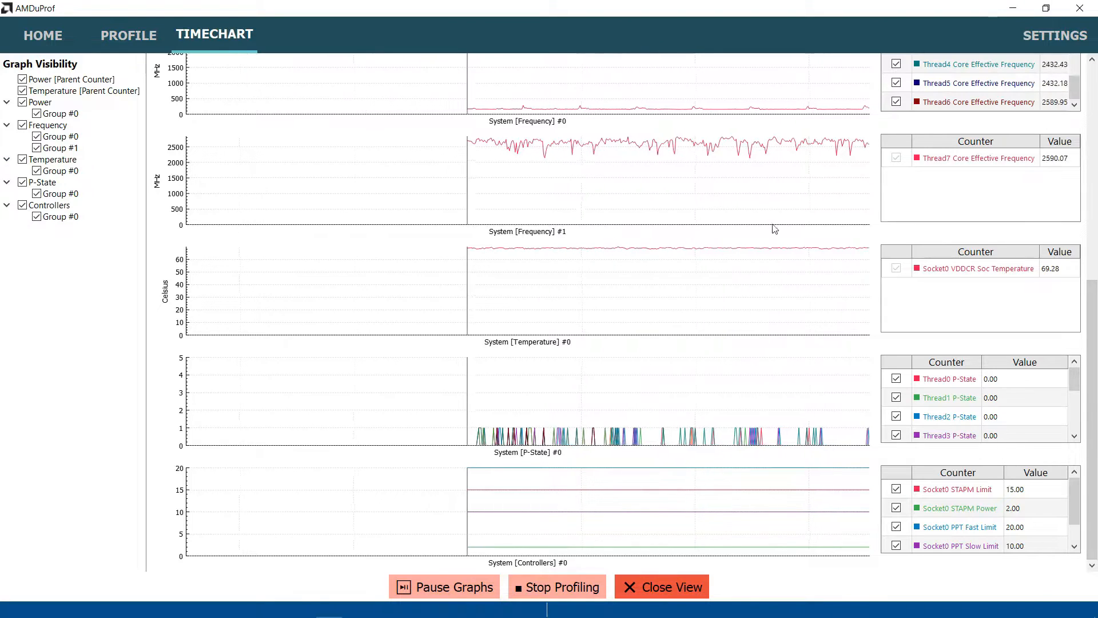
pyautogui.click(1094, 4)
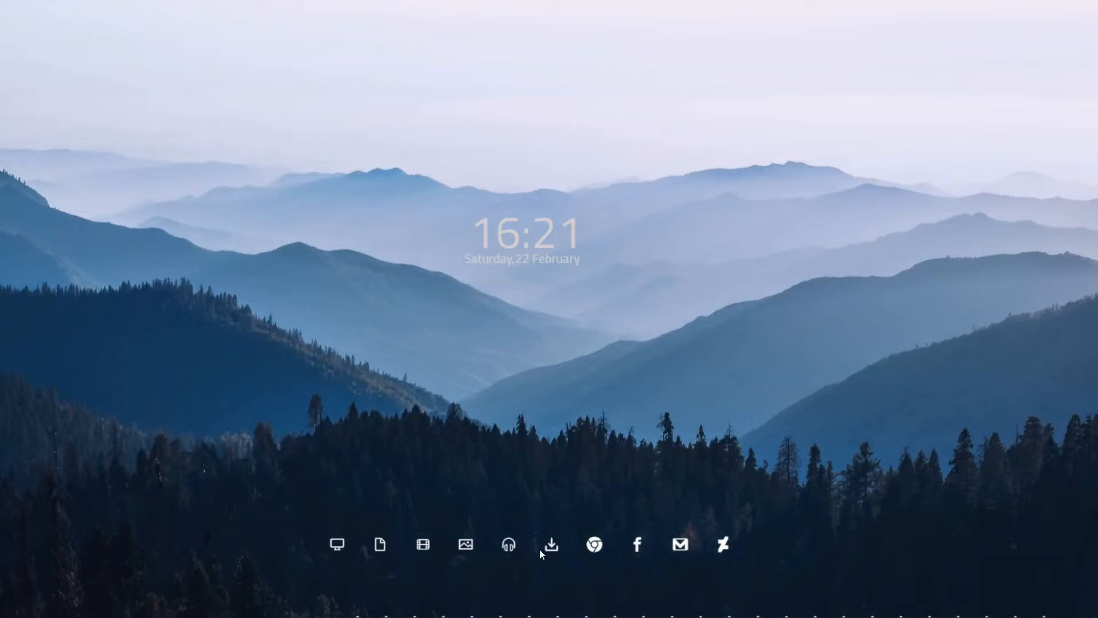
pyautogui.click(549, 545)
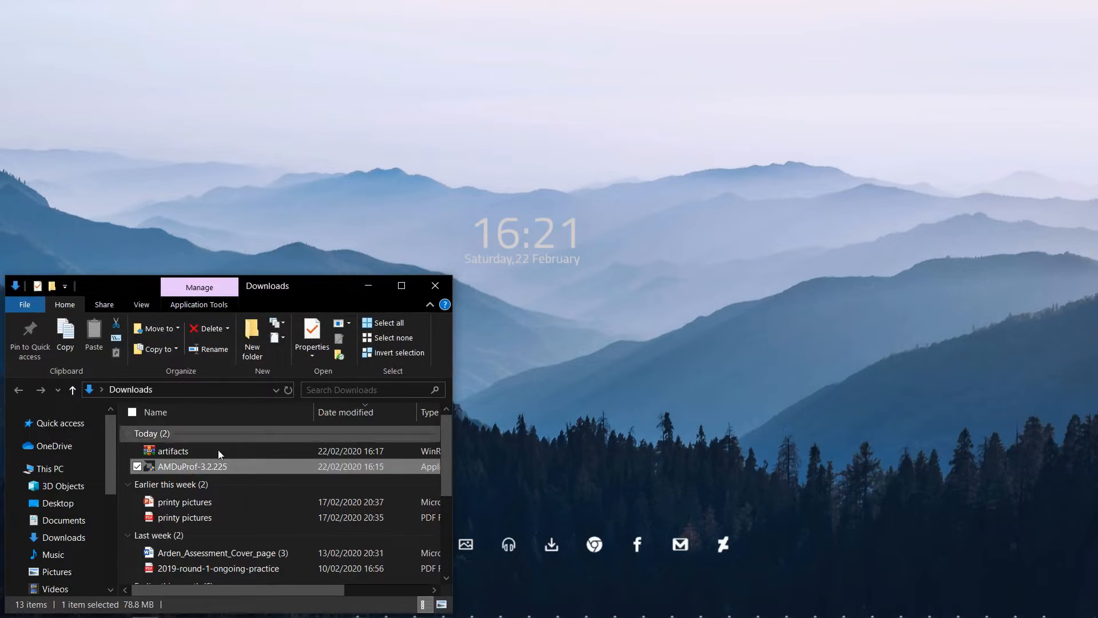
pyautogui.click(195, 452)
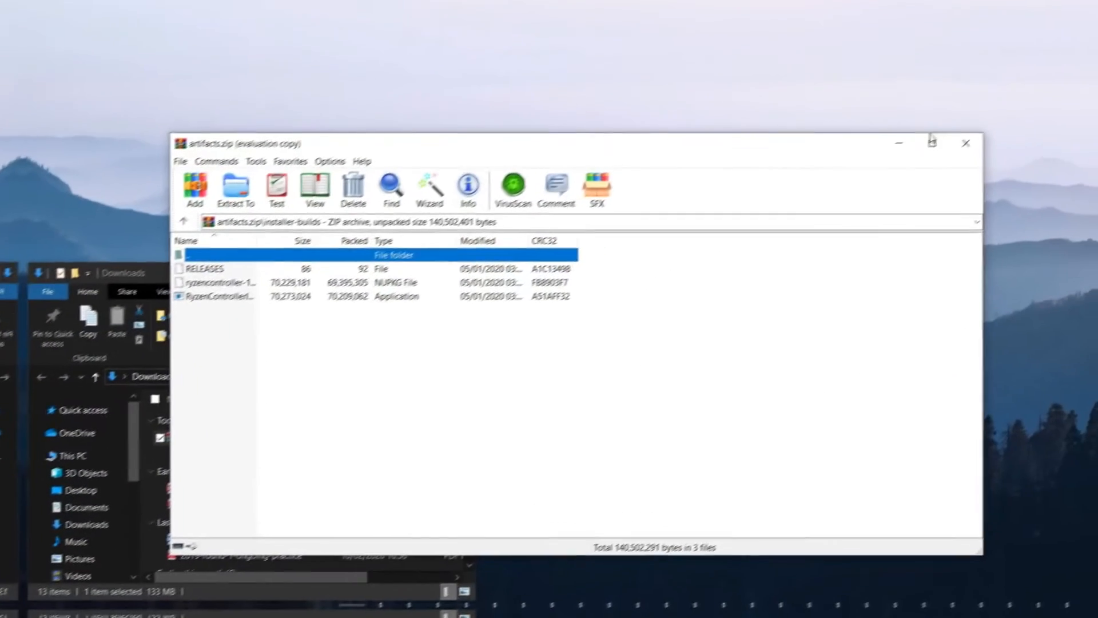
pyautogui.press('super+Up')
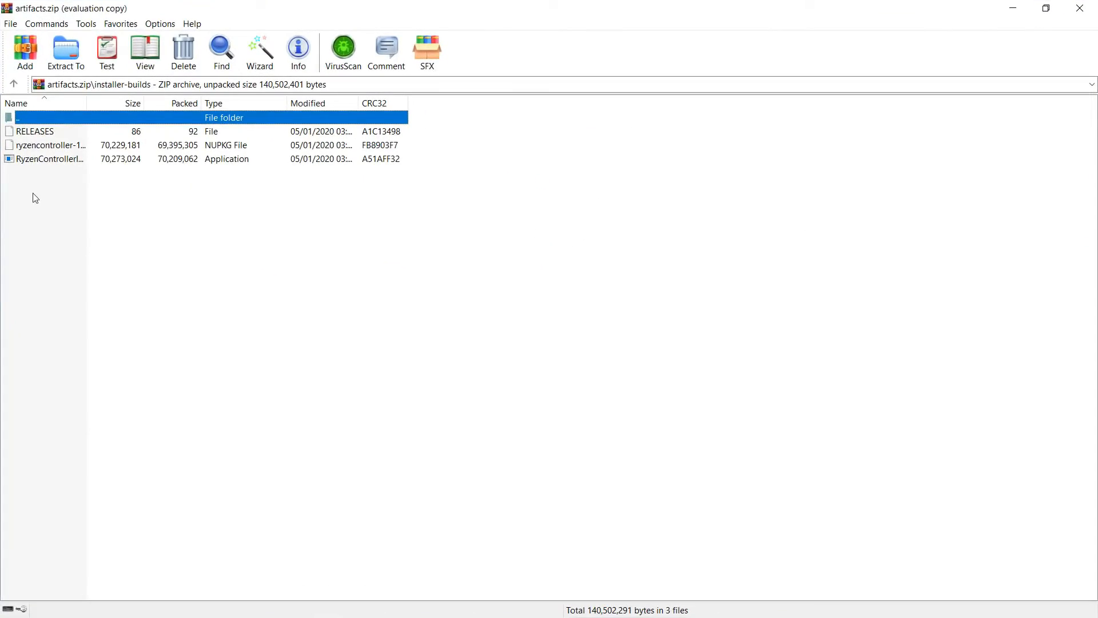
pyautogui.doubleClick(60, 160)
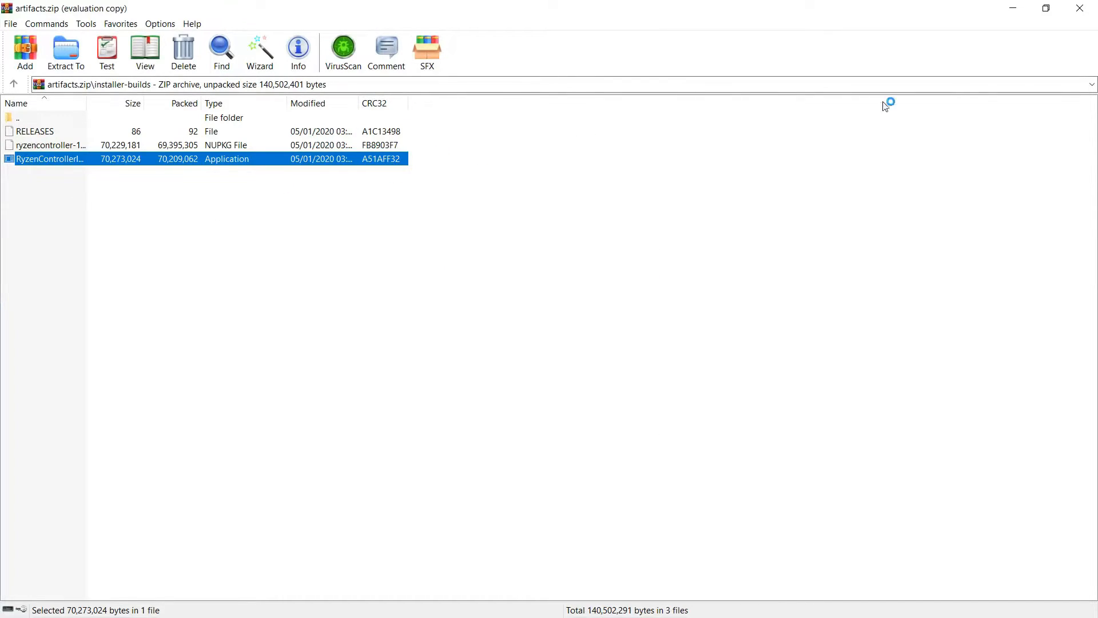
pyautogui.click(1013, 8)
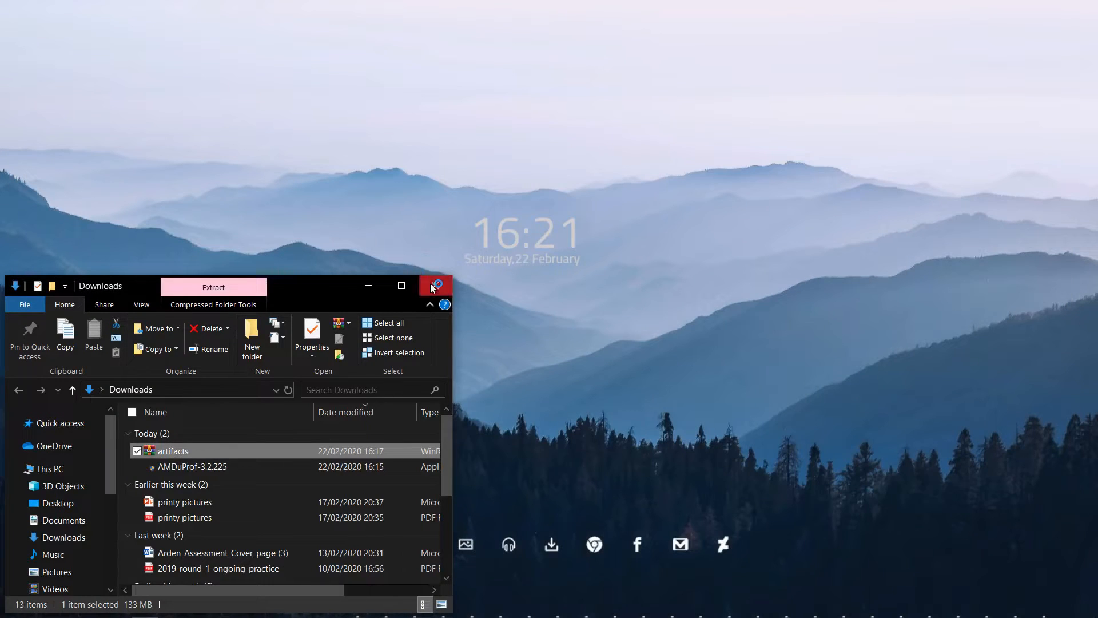
pyautogui.click(436, 285)
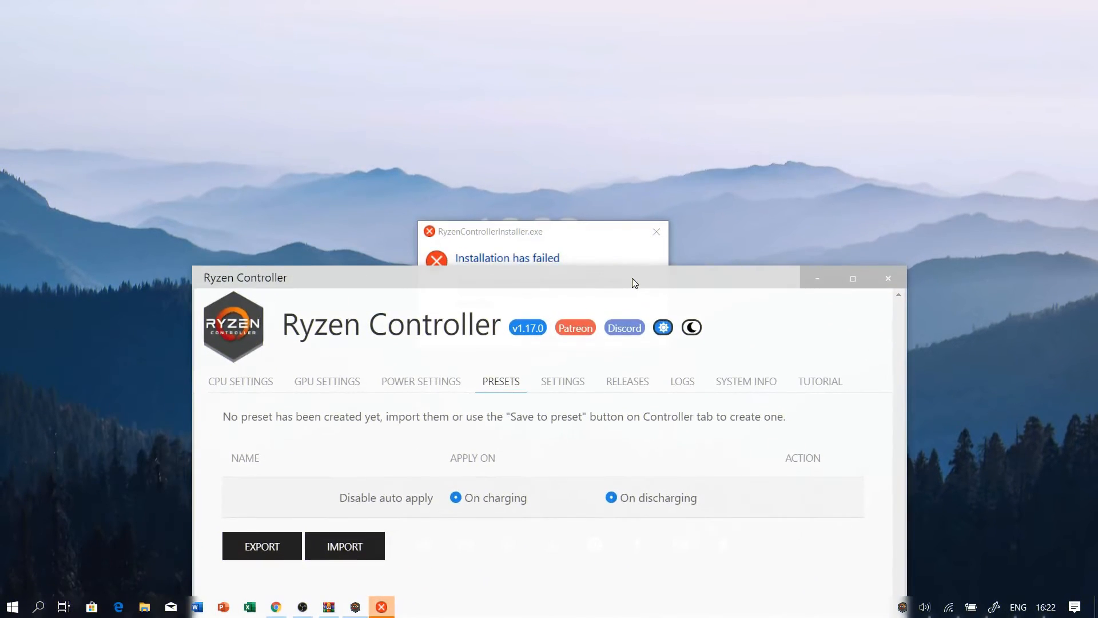
# Dismiss the RyzenControllerInstaller.exe dialog and maximize the Ryzen Controller window
pyautogui.click(575, 235)
pyautogui.click(665, 232)
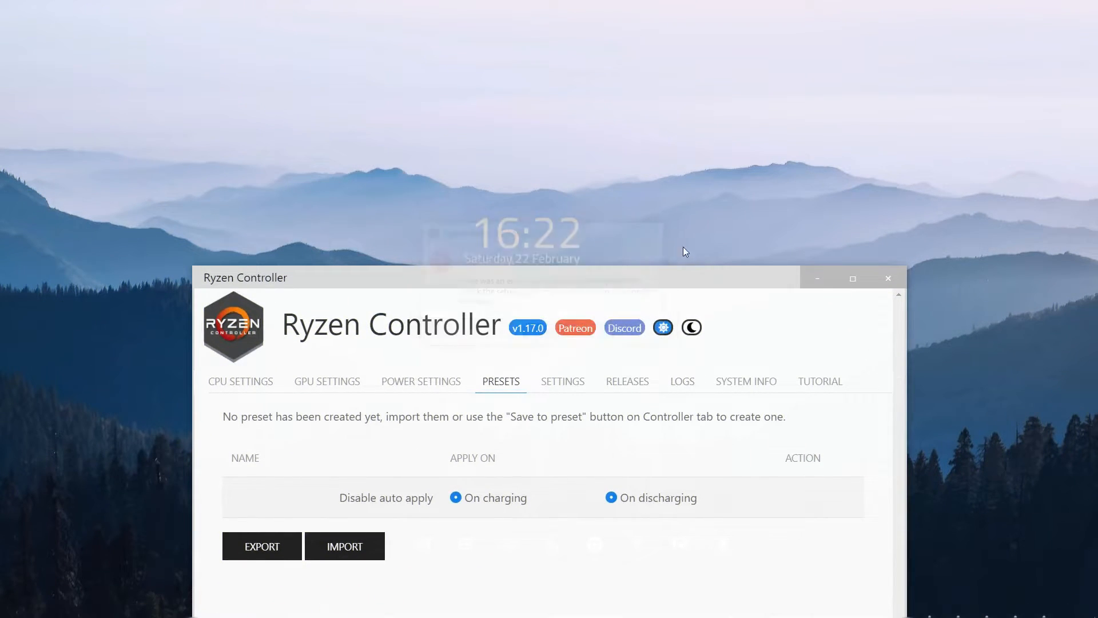
pyautogui.moveTo(658, 280); pyautogui.dragTo(703, 107)
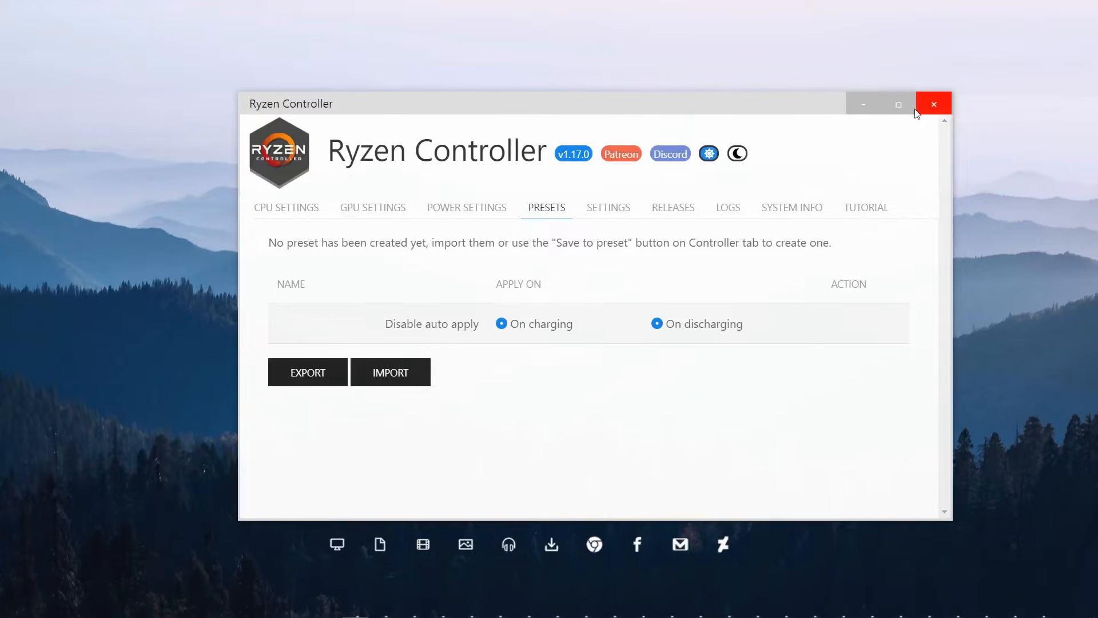
pyautogui.click(899, 105)
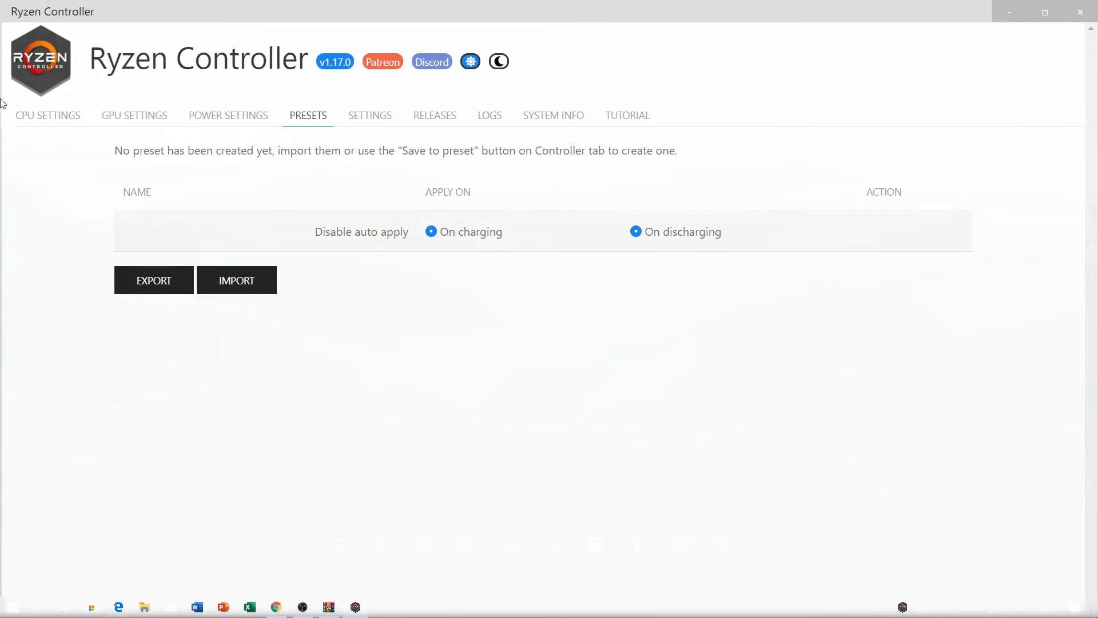
# Examine the descriptions of Temperature Limit, CPU TDP, CPU Boost Period, CPU Boost TDP and CPU Min TDP in the CPU settings
pyautogui.click(32, 114)
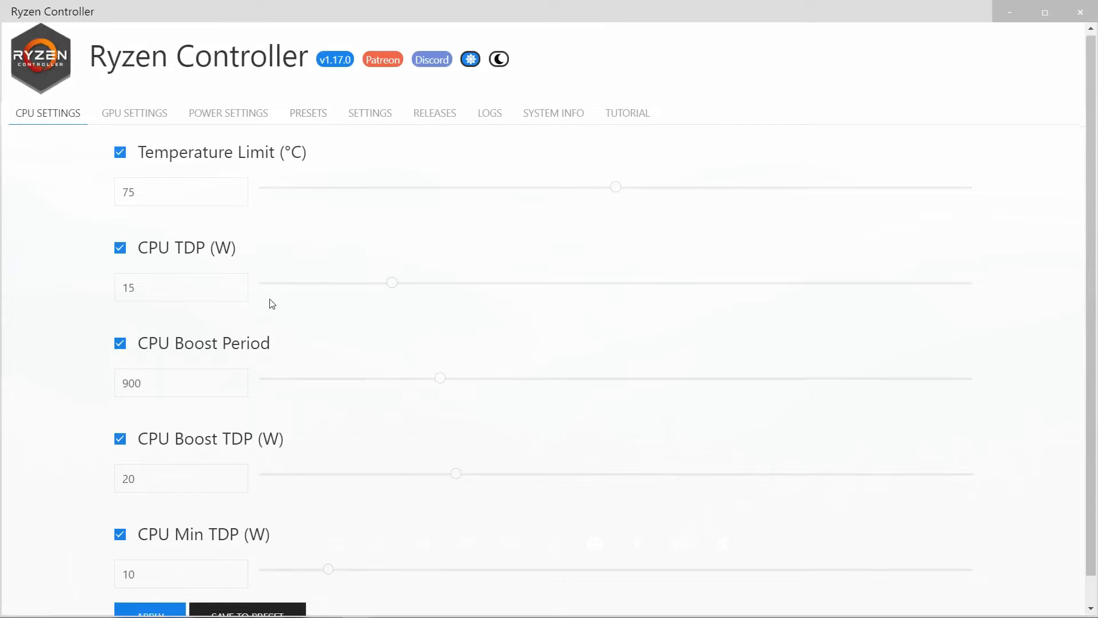
pyautogui.scroll(-1, 271, 307)
pyautogui.scroll(1, 271, 307)
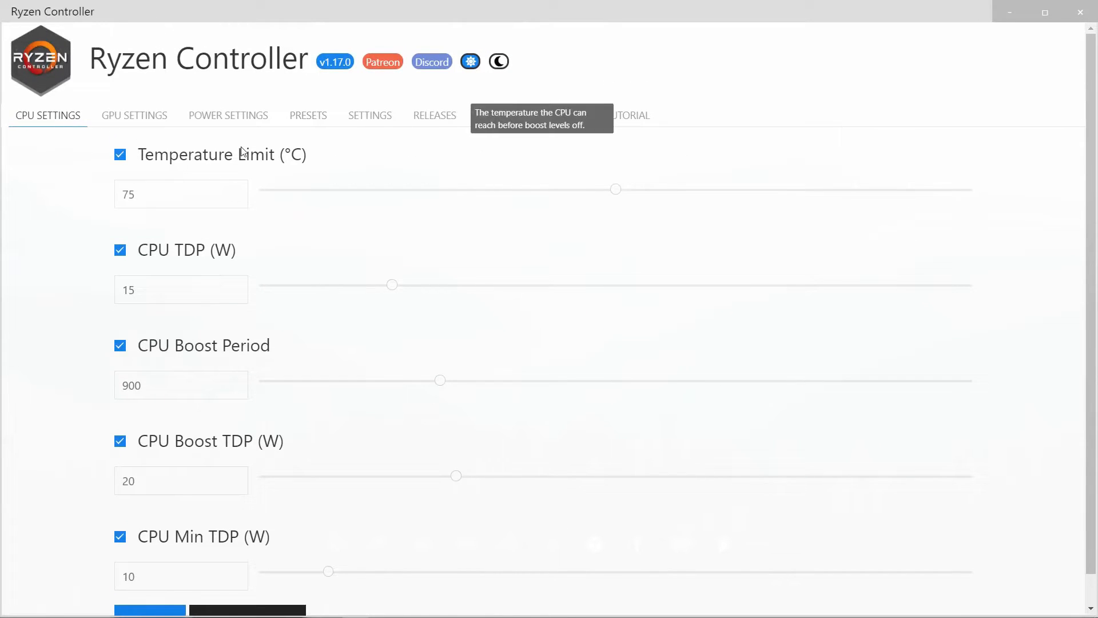
pyautogui.moveTo(273, 164)
pyautogui.moveTo(199, 254)
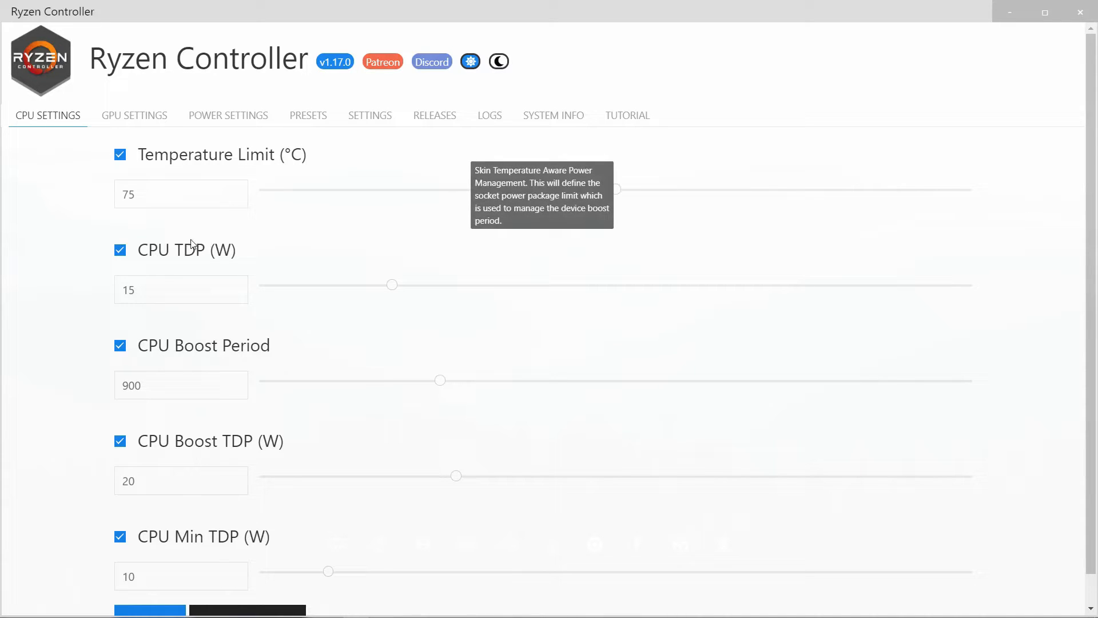
pyautogui.moveTo(200, 358)
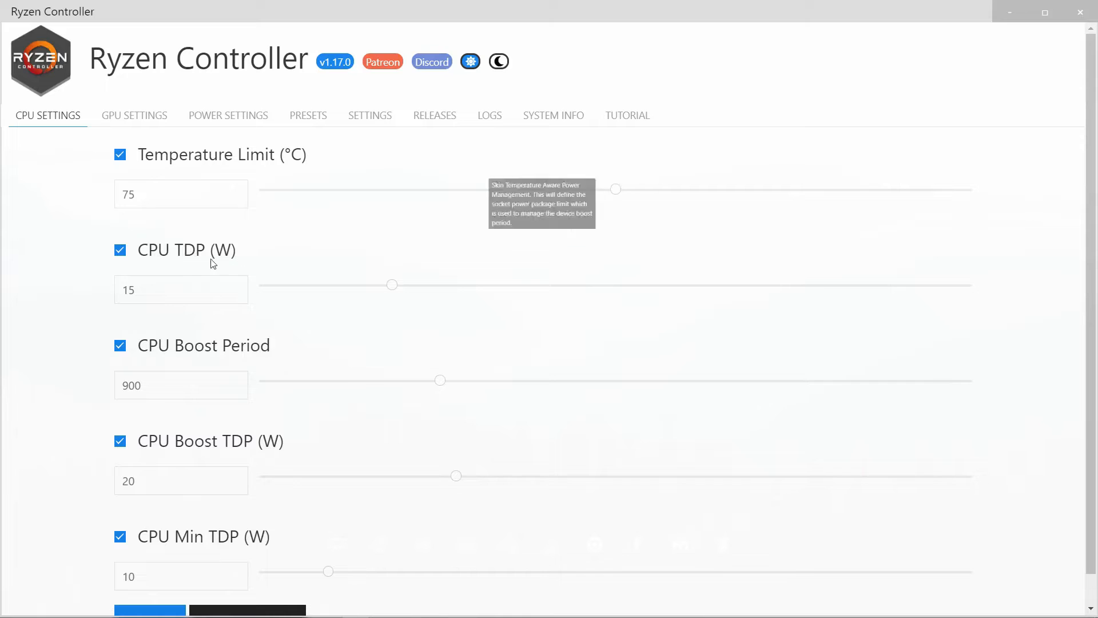
pyautogui.moveTo(243, 444)
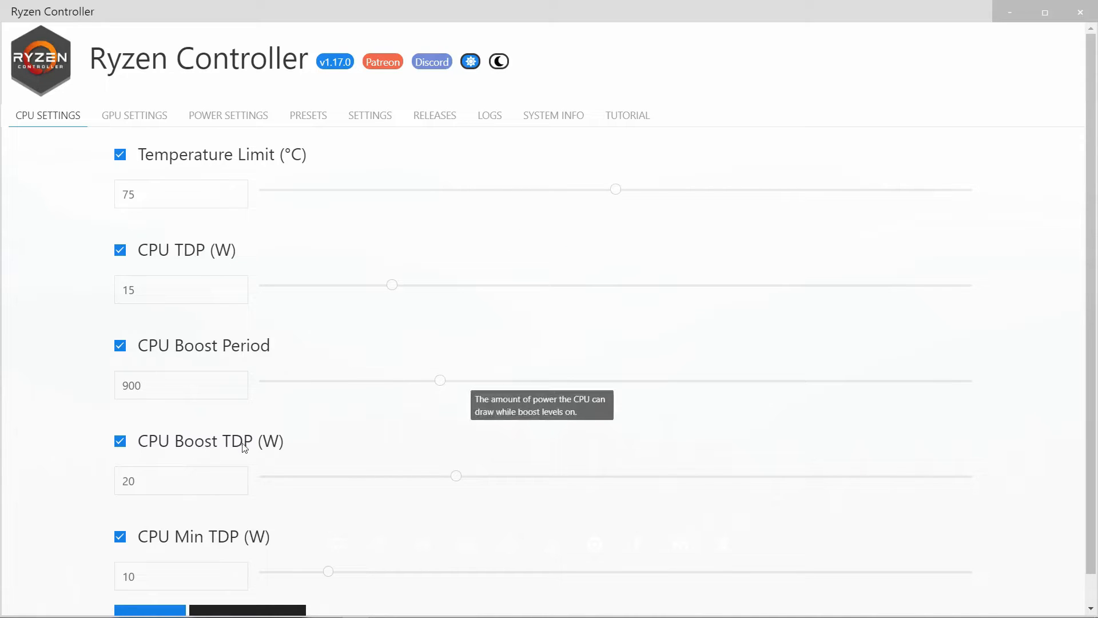
pyautogui.moveTo(211, 553)
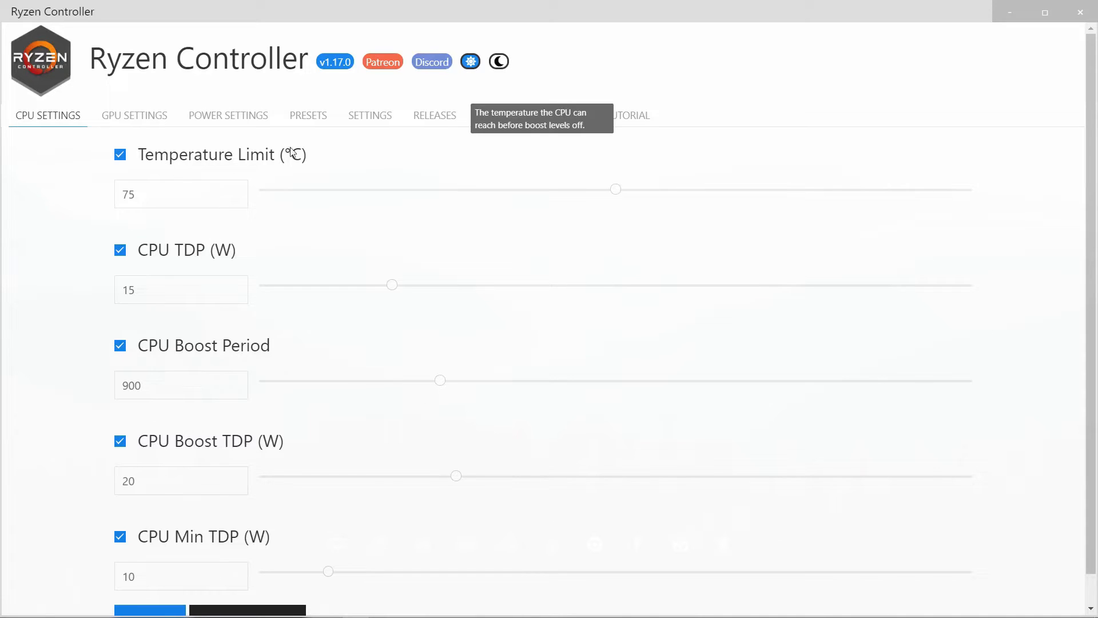
# Set the CPU temperature limit to 95 °C and the CPU TDP, CPU Boost TDP and CPU Min TDP to 30 W each
pyautogui.click(156, 195)
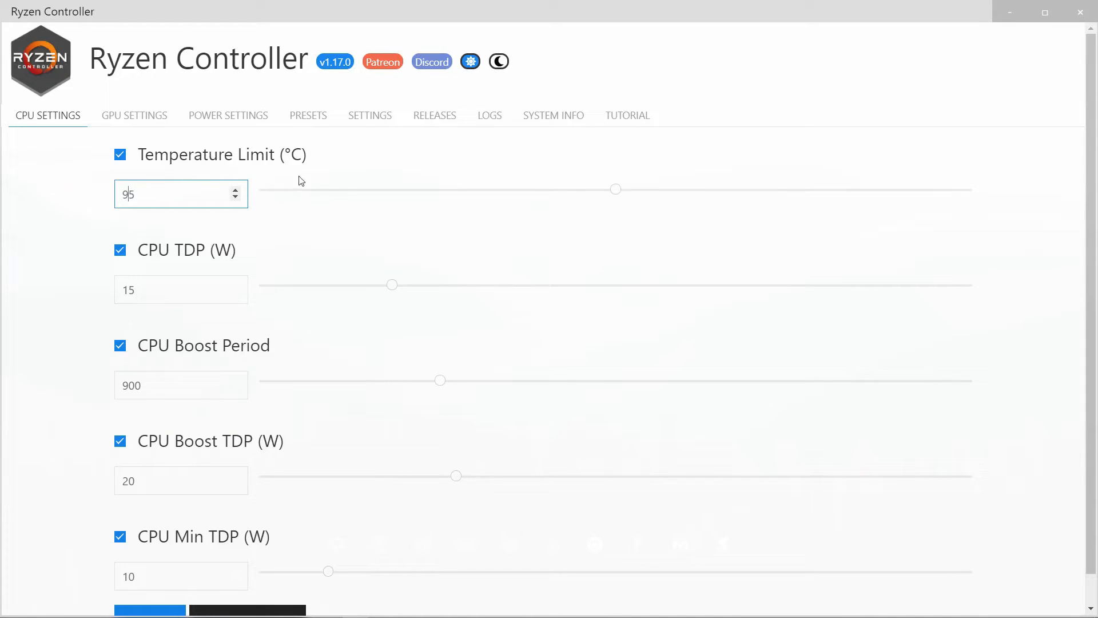
pyautogui.press('Return')
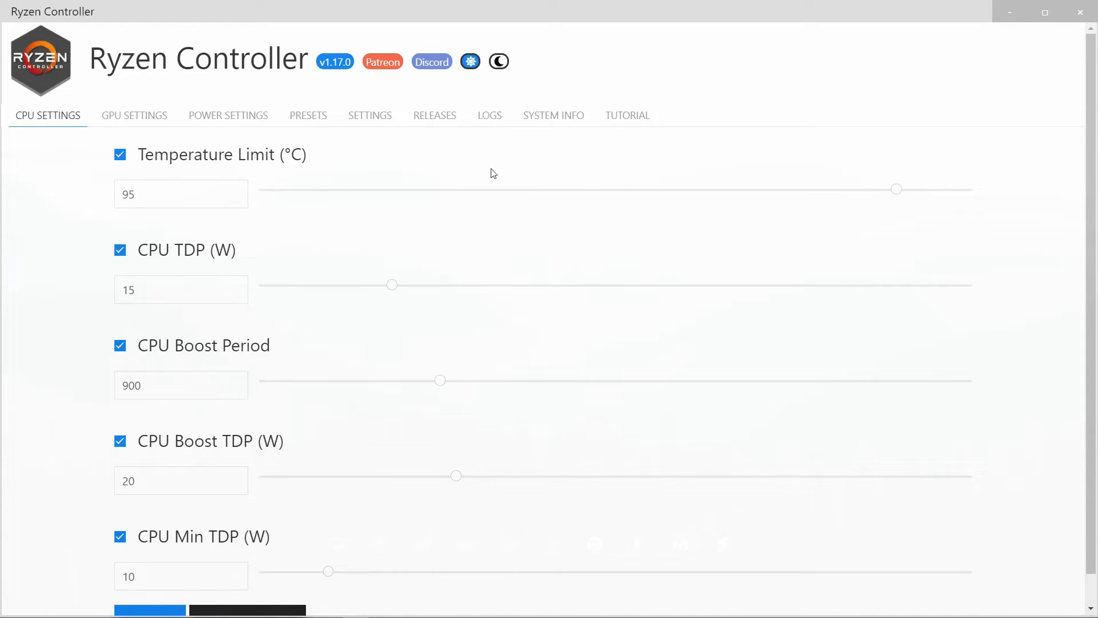
pyautogui.click(162, 292)
pyautogui.moveTo(158, 256)
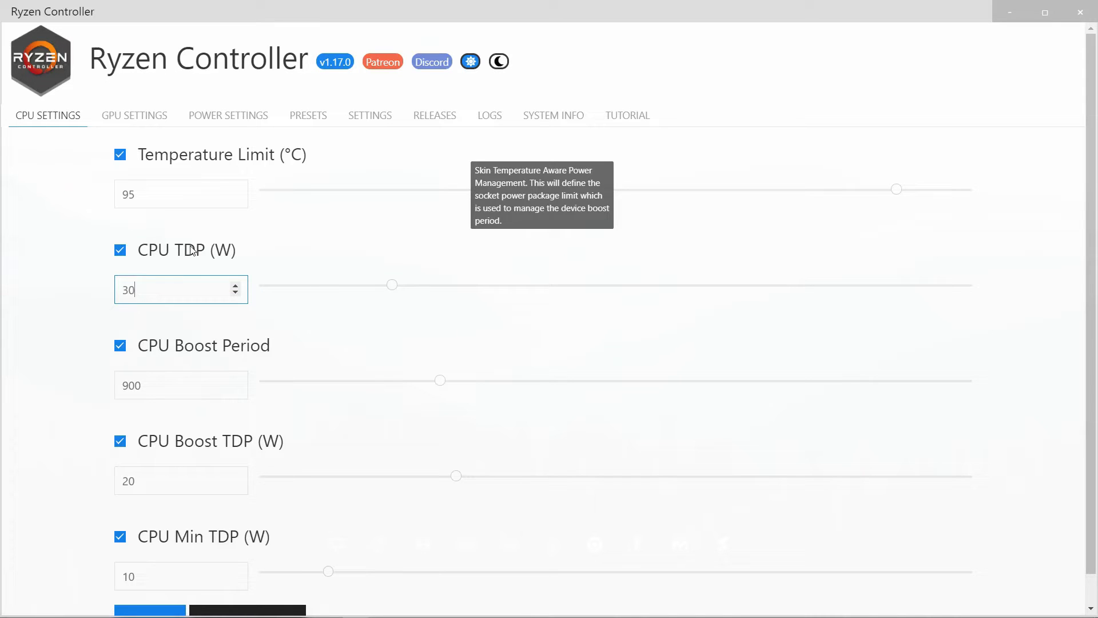
pyautogui.scroll(-1, 229, 435)
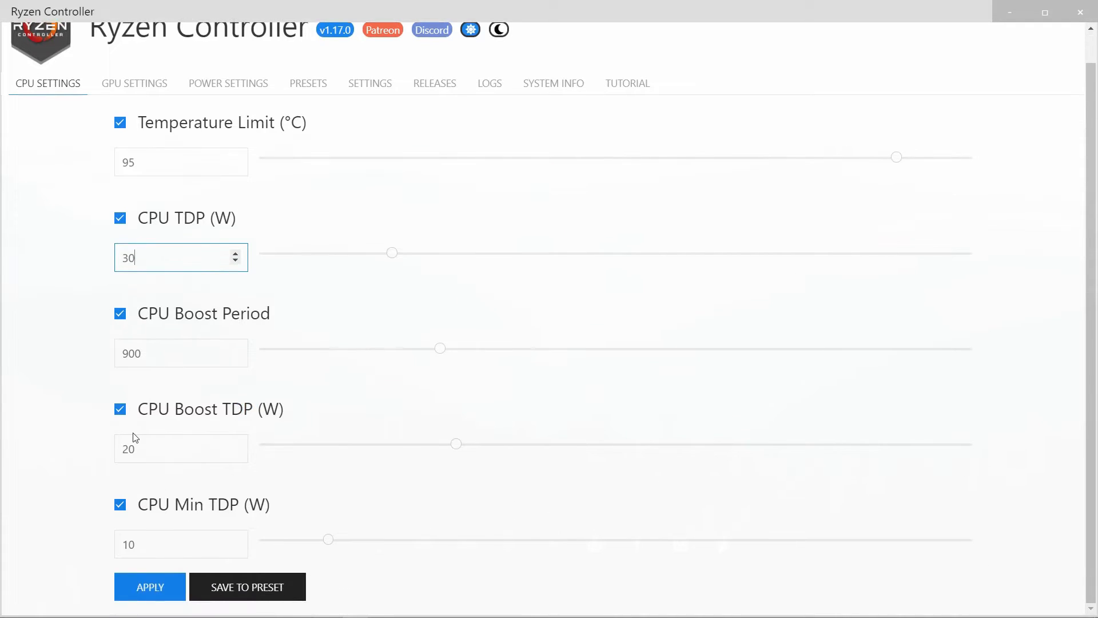
pyautogui.click(143, 453)
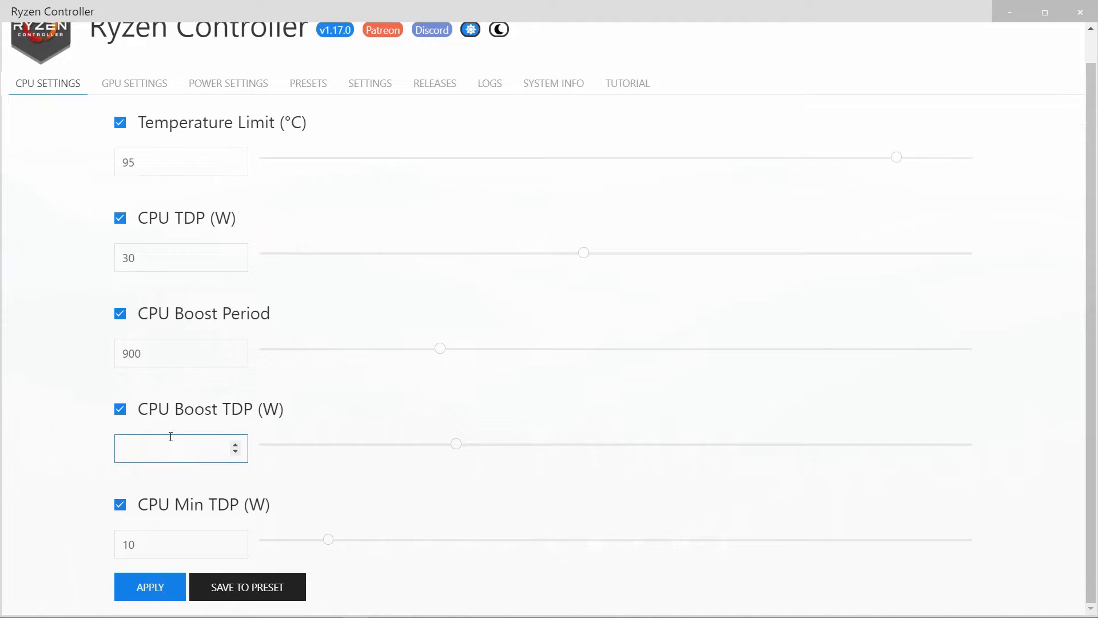
pyautogui.click(163, 548)
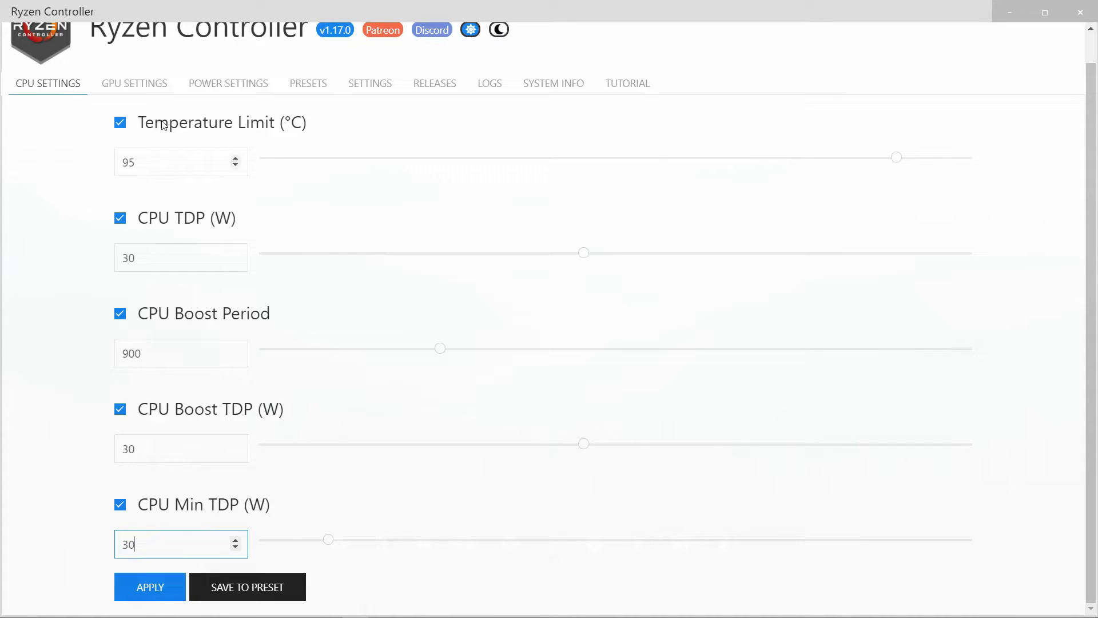
# Set the Minimum Infinity Fabric frequency to 1200 MHz in the GPU settings
pyautogui.click(128, 87)
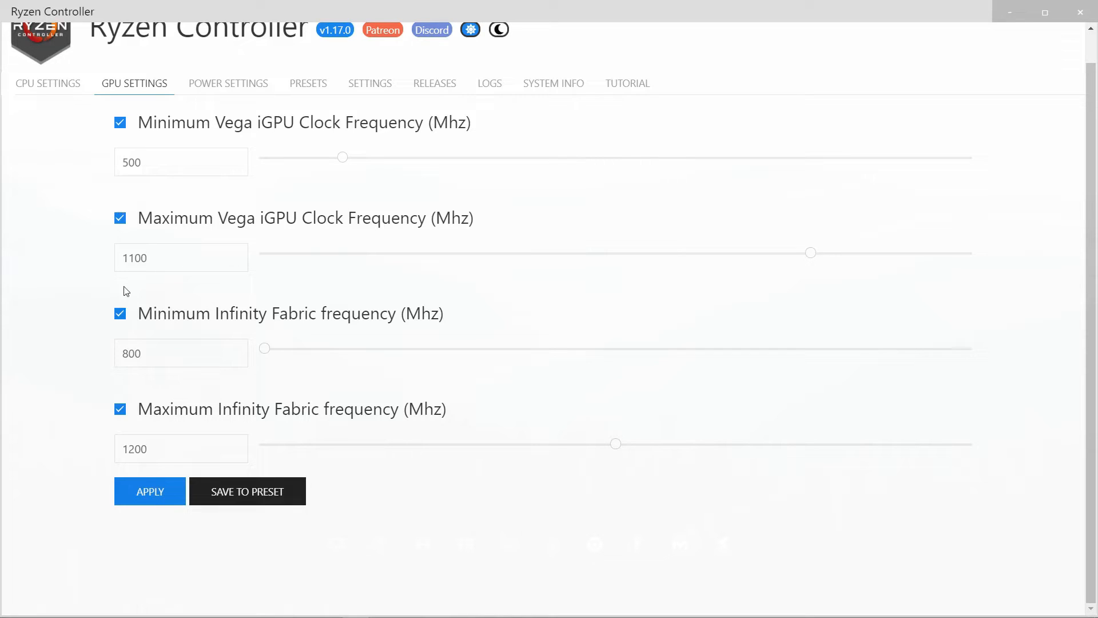
pyautogui.moveTo(202, 319)
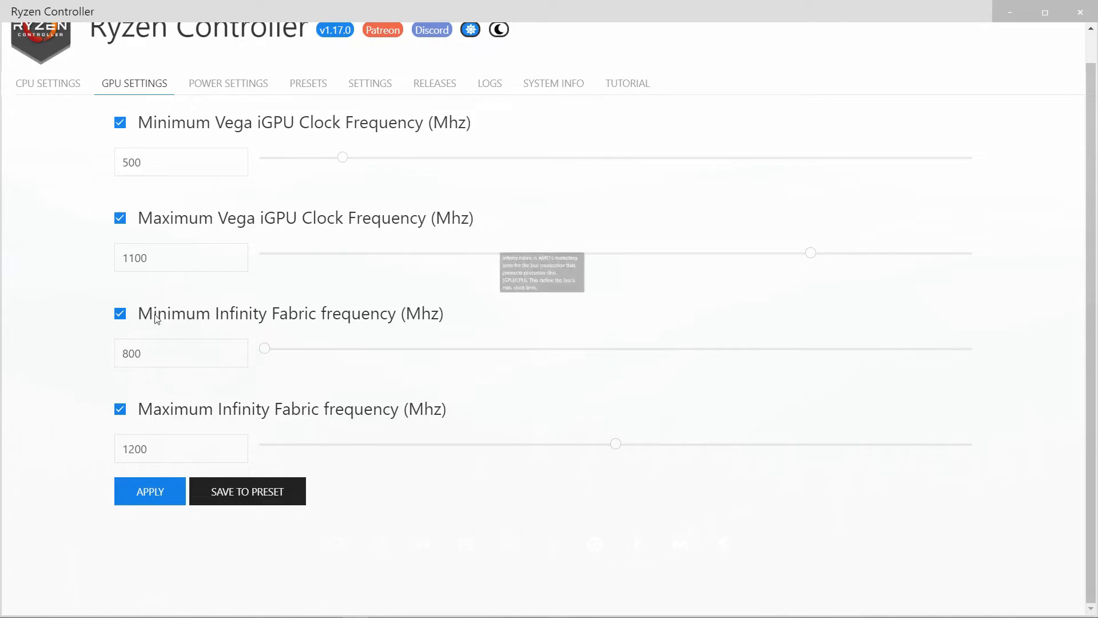
pyautogui.moveTo(171, 351); pyautogui.dragTo(87, 357)
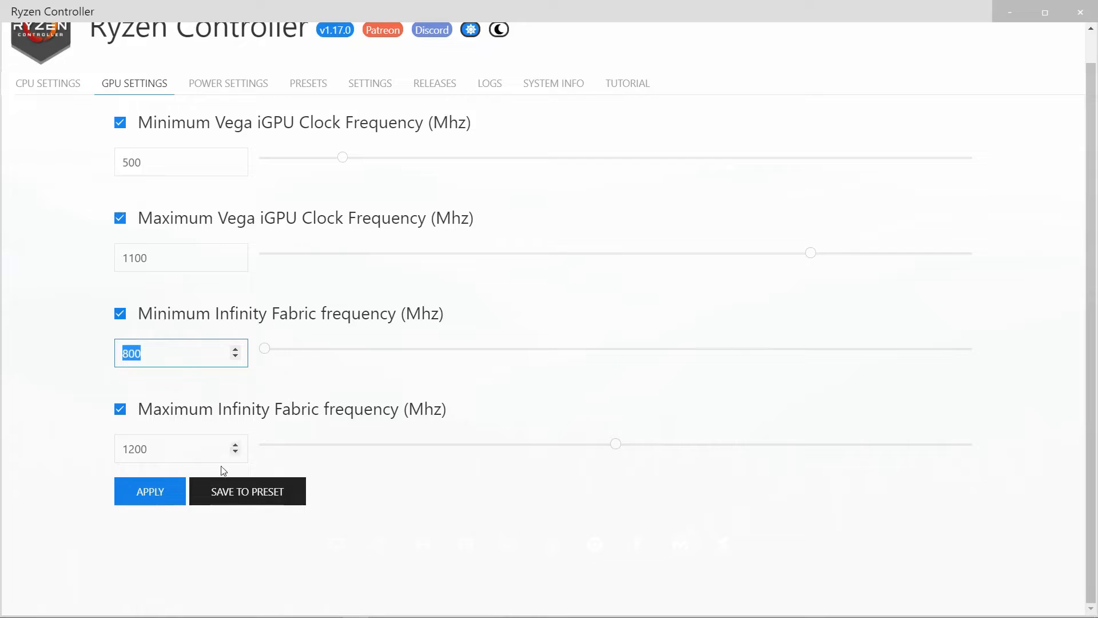
pyautogui.press('BackSpace')
pyautogui.write('120')
# Set the Maximum Vega iGPU Clock Frequency to 1300 MHz and apply both the GPU and the CPU settings
pyautogui.click(135, 257)
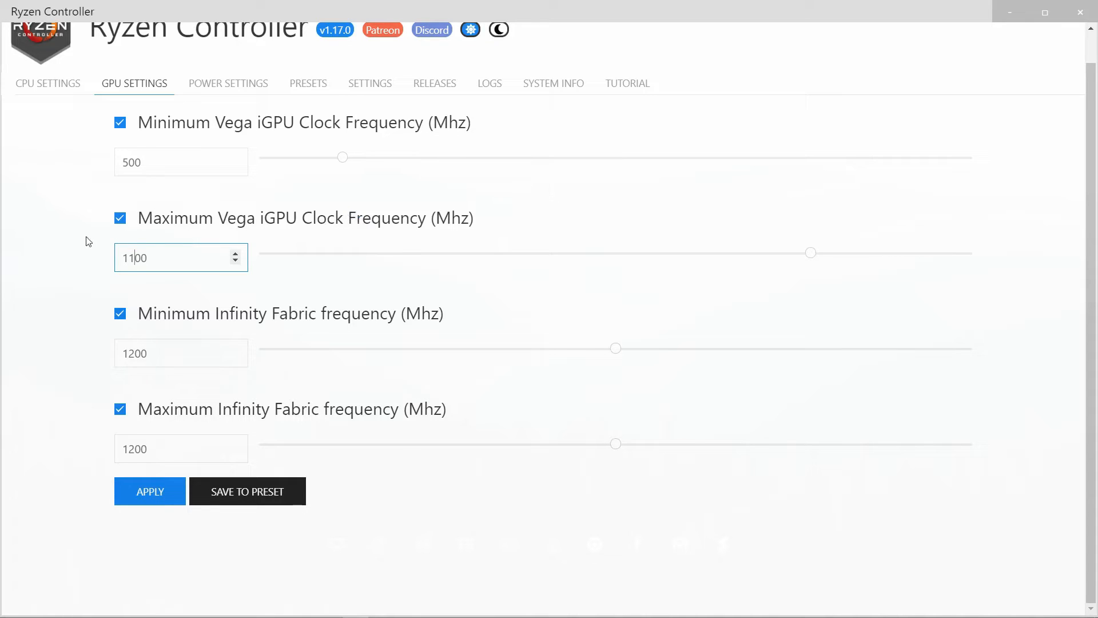
pyautogui.press('BackSpace')
pyautogui.press('BackSpace')
pyautogui.write('3')
pyautogui.click(153, 491)
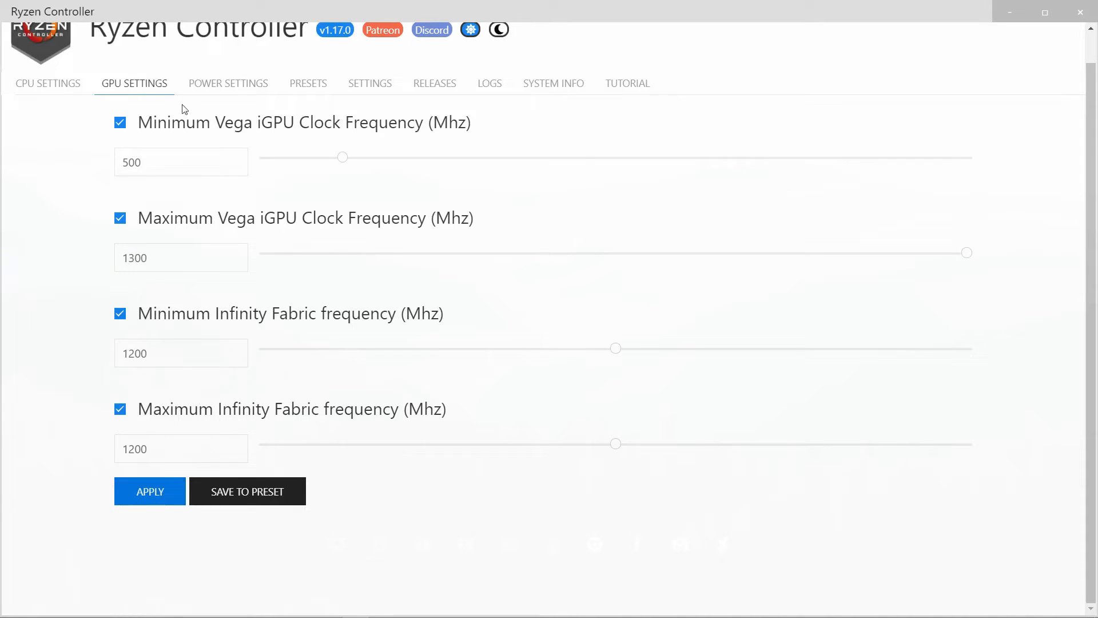
pyautogui.click(49, 85)
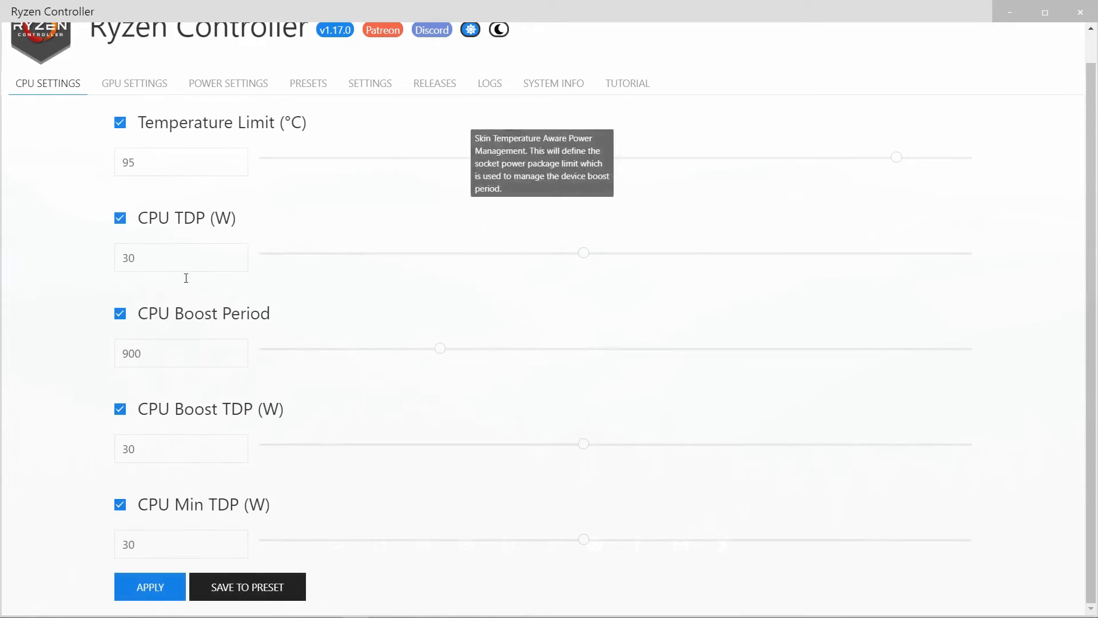
pyautogui.click(146, 588)
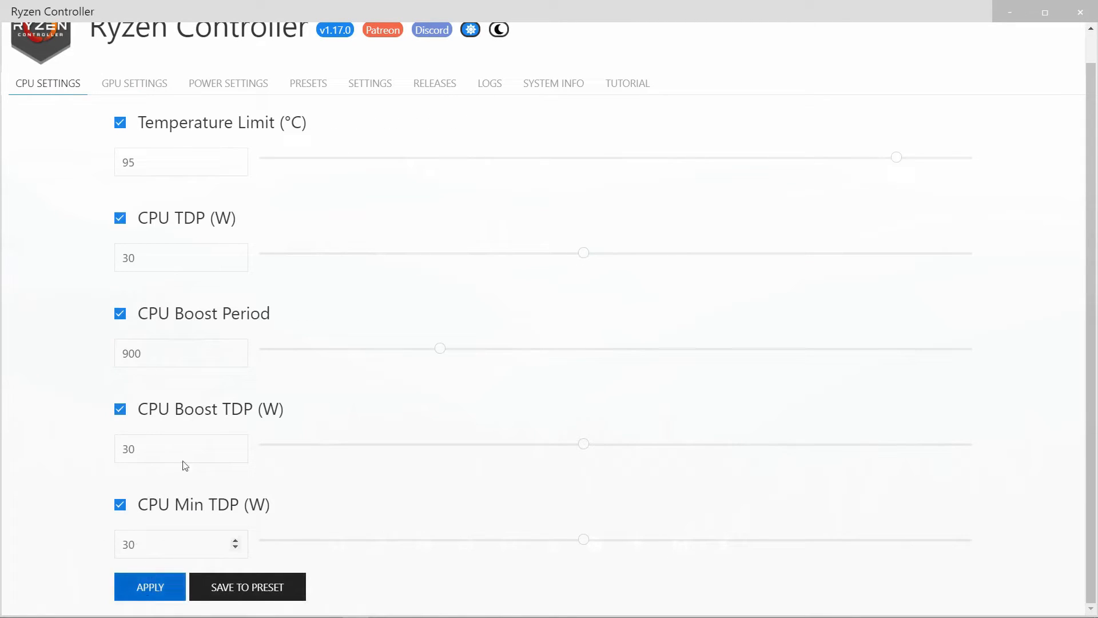
# Set the VRM Current to 75 A in the power settings
pyautogui.click(235, 83)
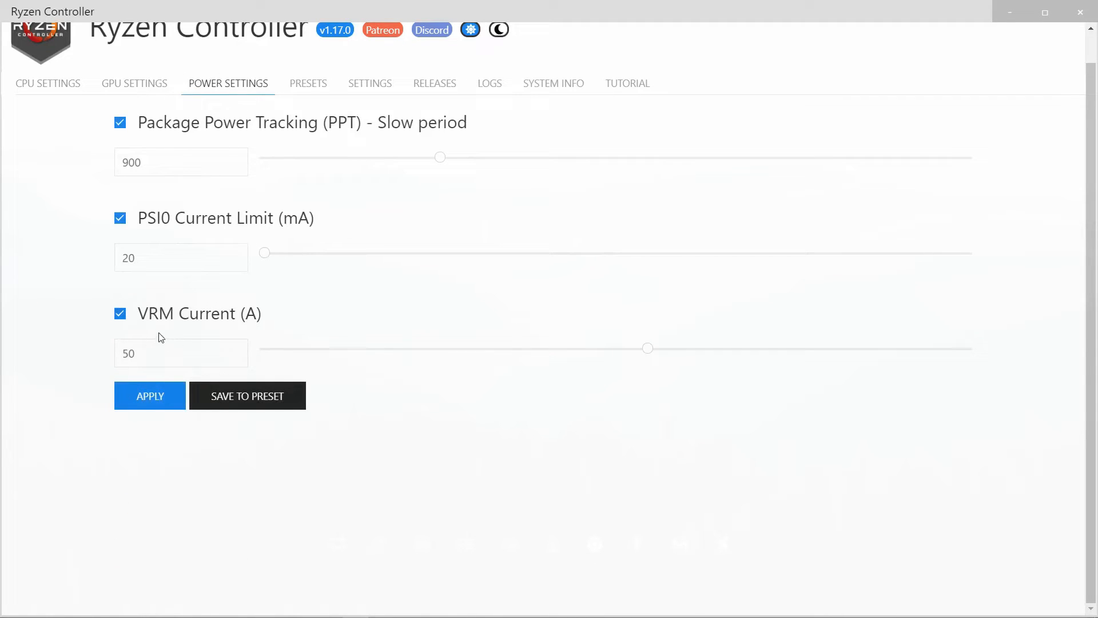
pyautogui.moveTo(161, 321)
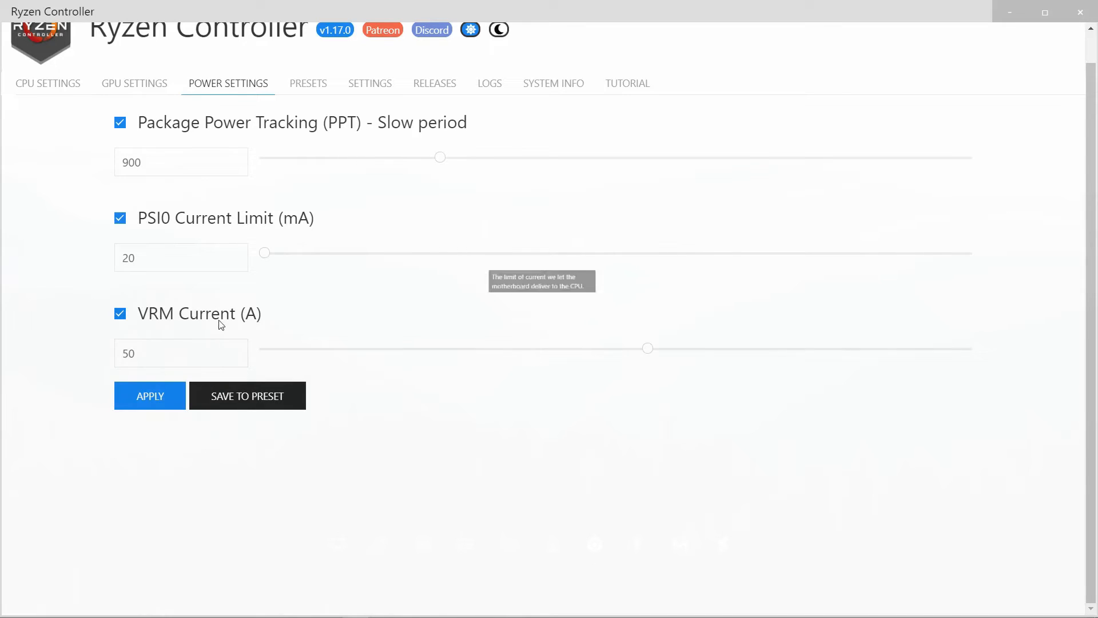
pyautogui.click(143, 352)
pyautogui.moveTo(137, 312)
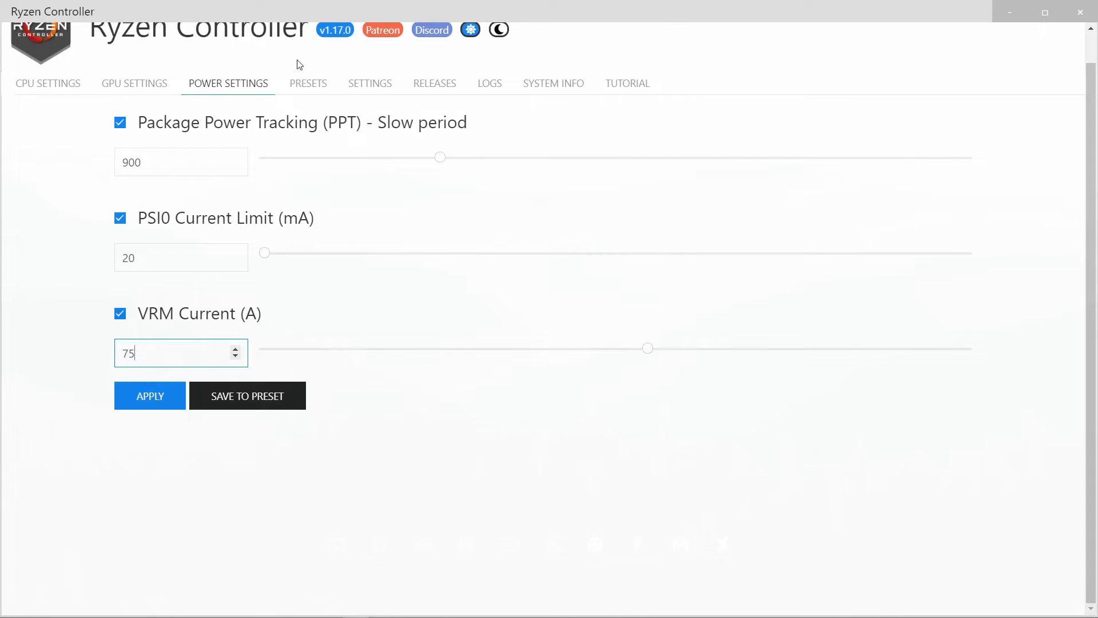
# Save the current settings as a preset named "High Perfomance" and view it in the preset list
pyautogui.click(301, 82)
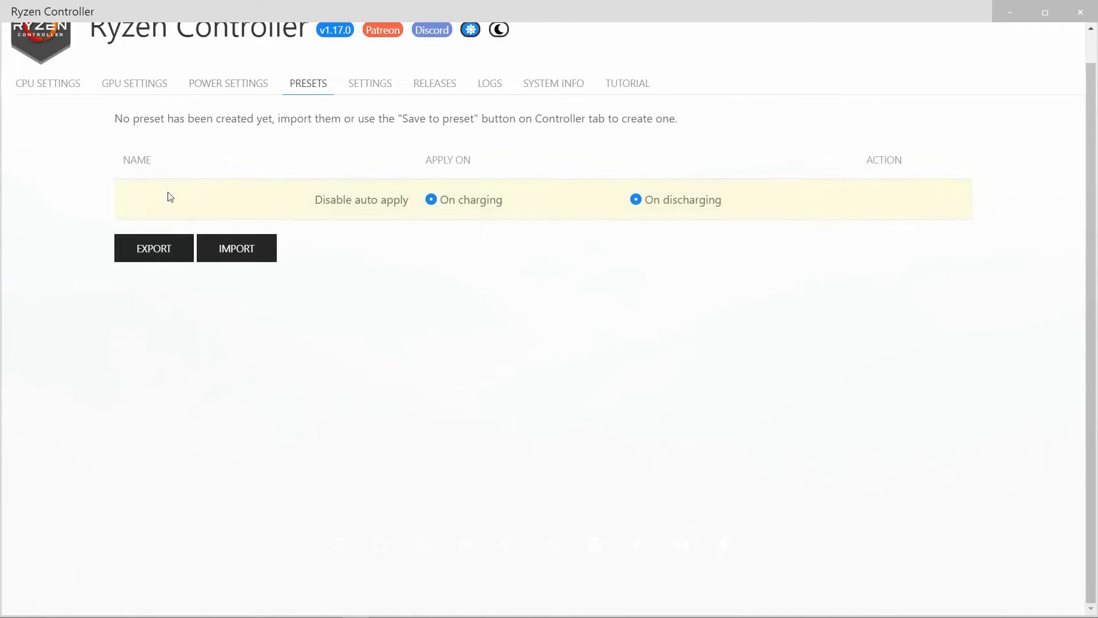
pyautogui.click(73, 83)
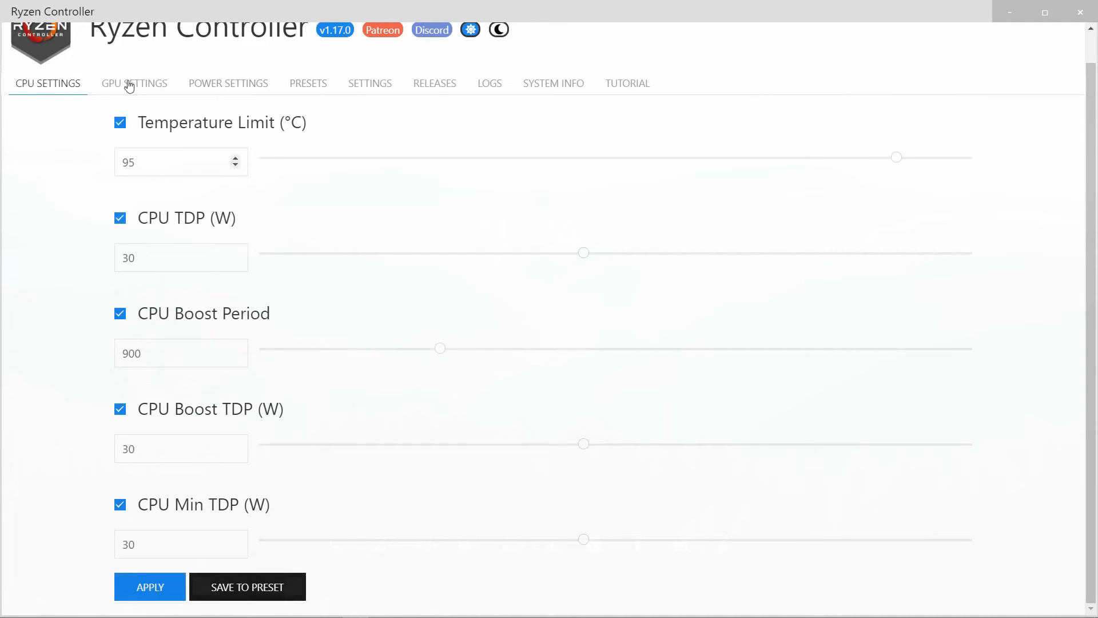
pyautogui.click(277, 588)
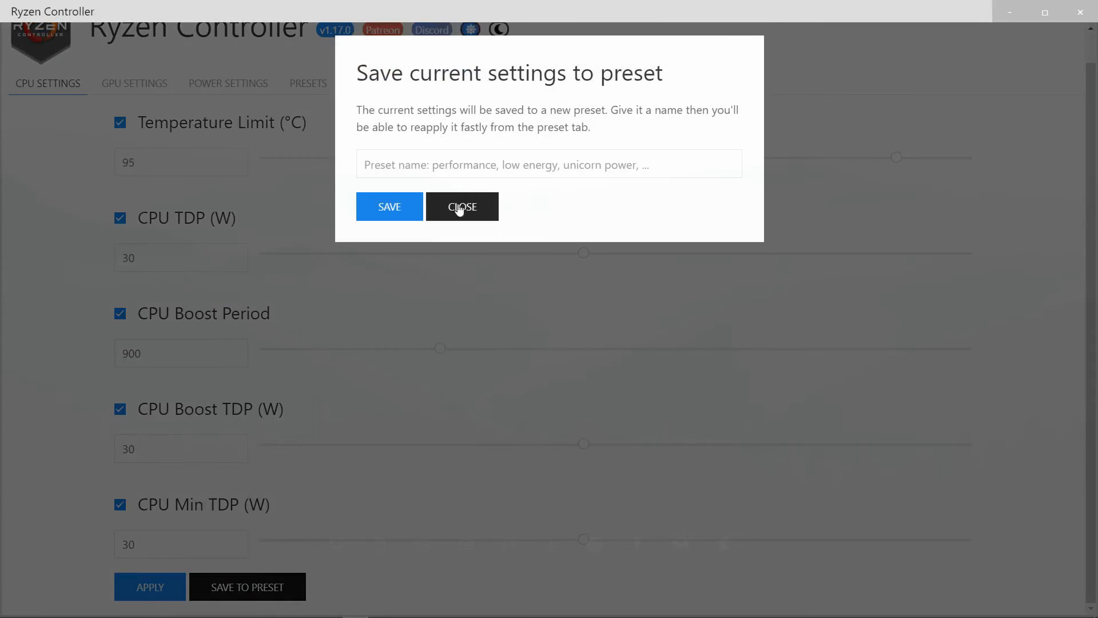
pyautogui.click(415, 165)
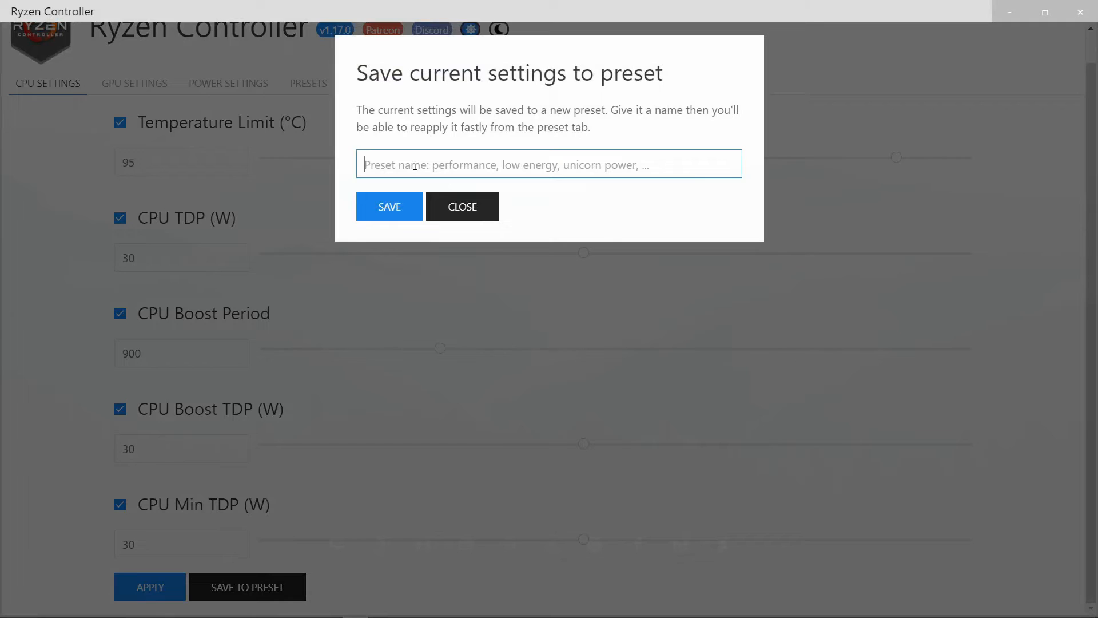
pyautogui.write('High Perfomance')
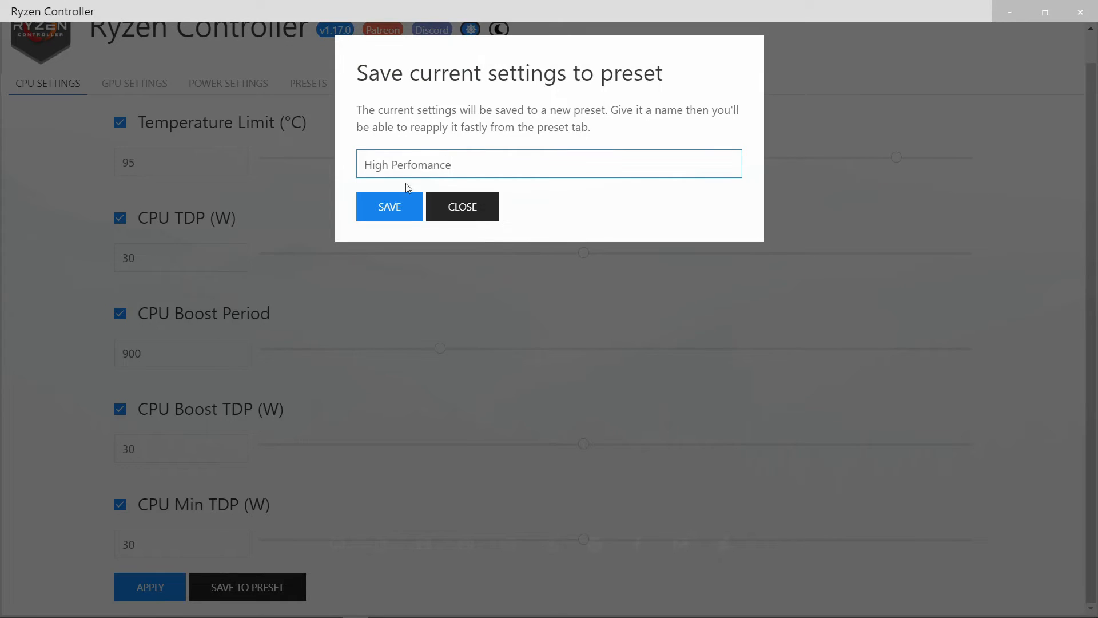
pyautogui.click(401, 200)
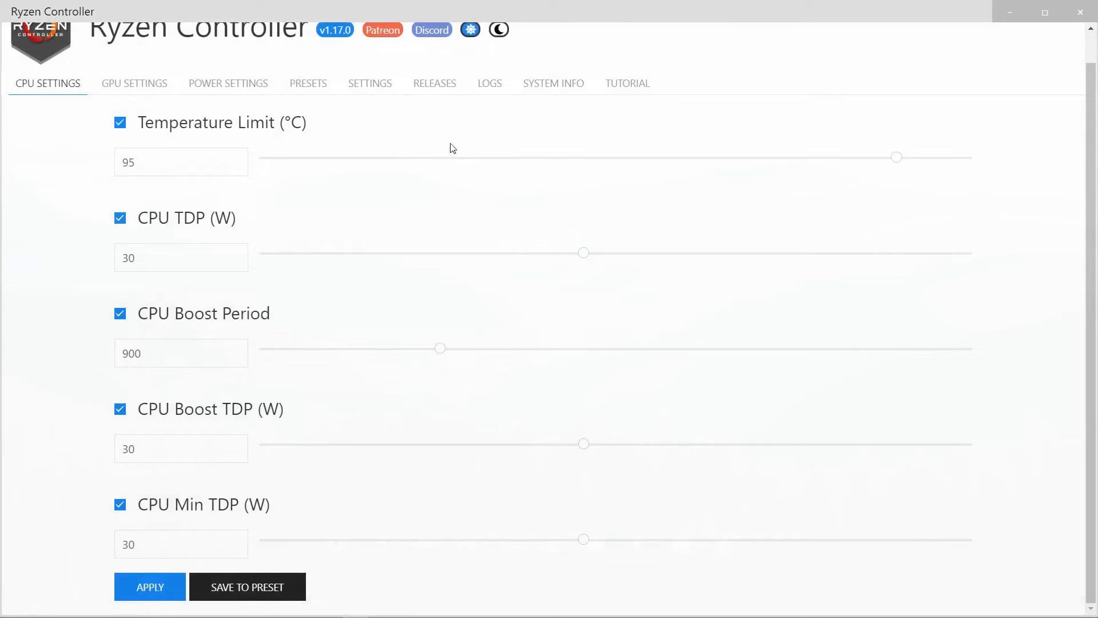
pyautogui.click(319, 84)
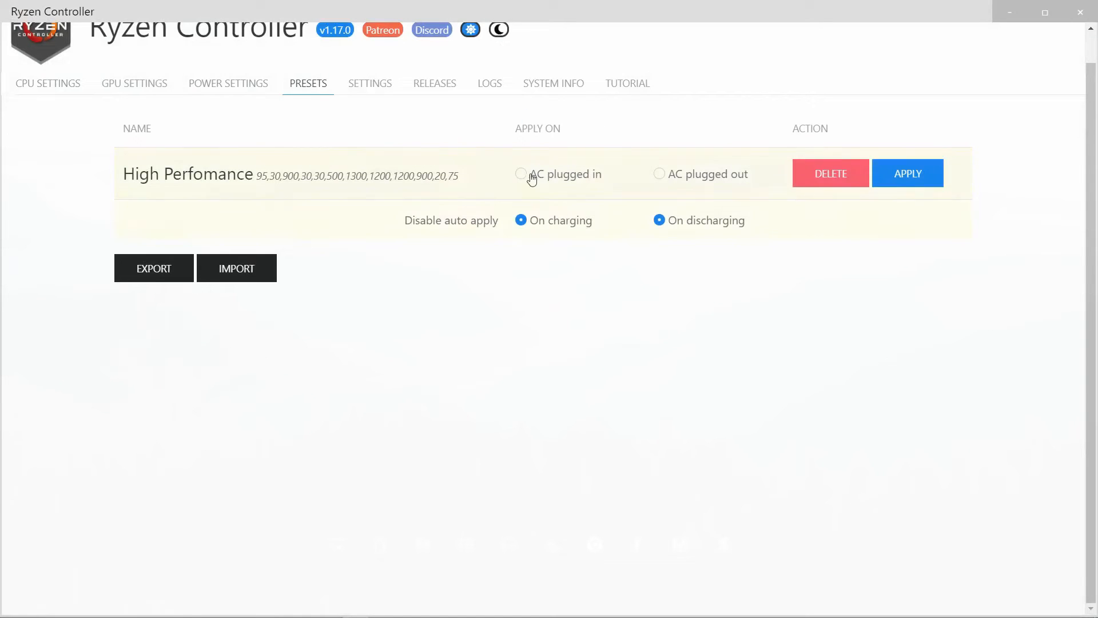
# Review the auto apply on launch option and the periodic ryzenadj re-apply interval in the application settings
pyautogui.click(353, 83)
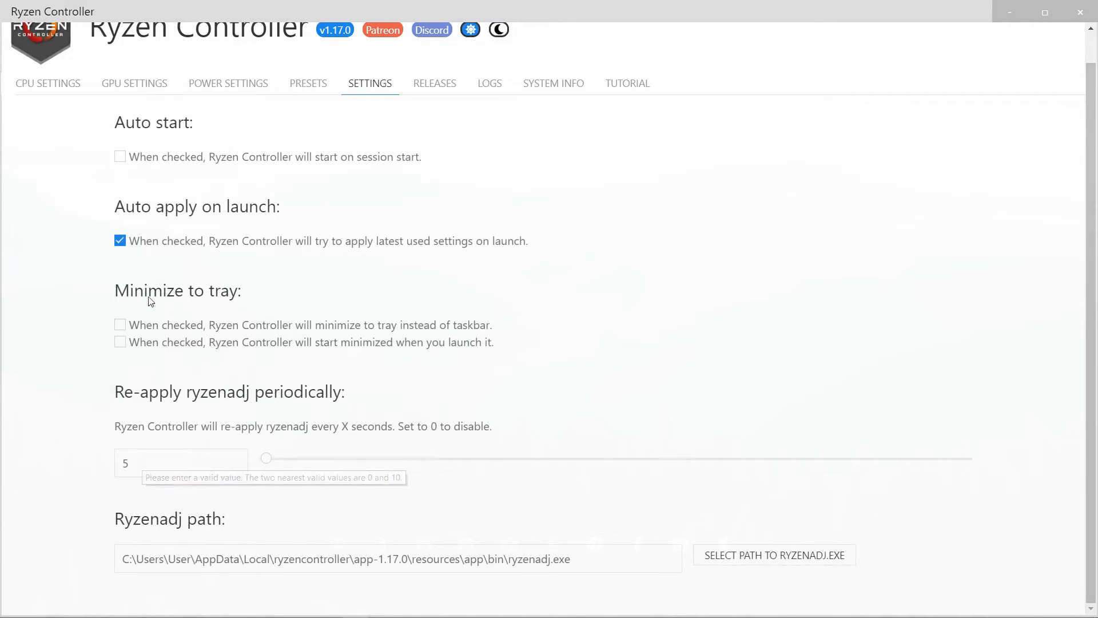
pyautogui.click(120, 240)
pyautogui.click(120, 240)
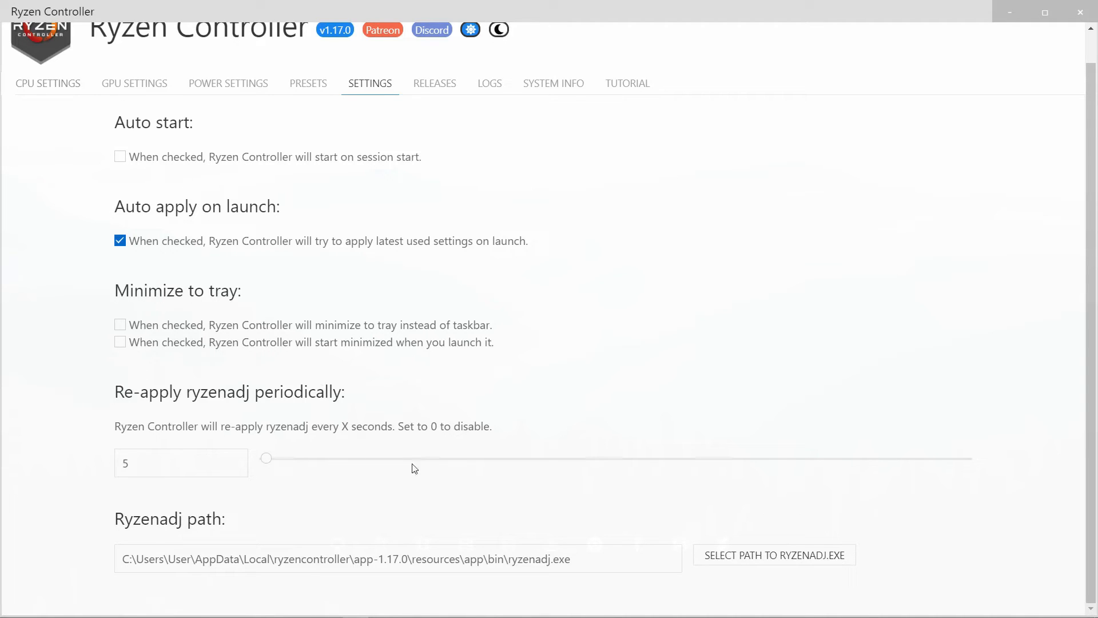
pyautogui.click(135, 462)
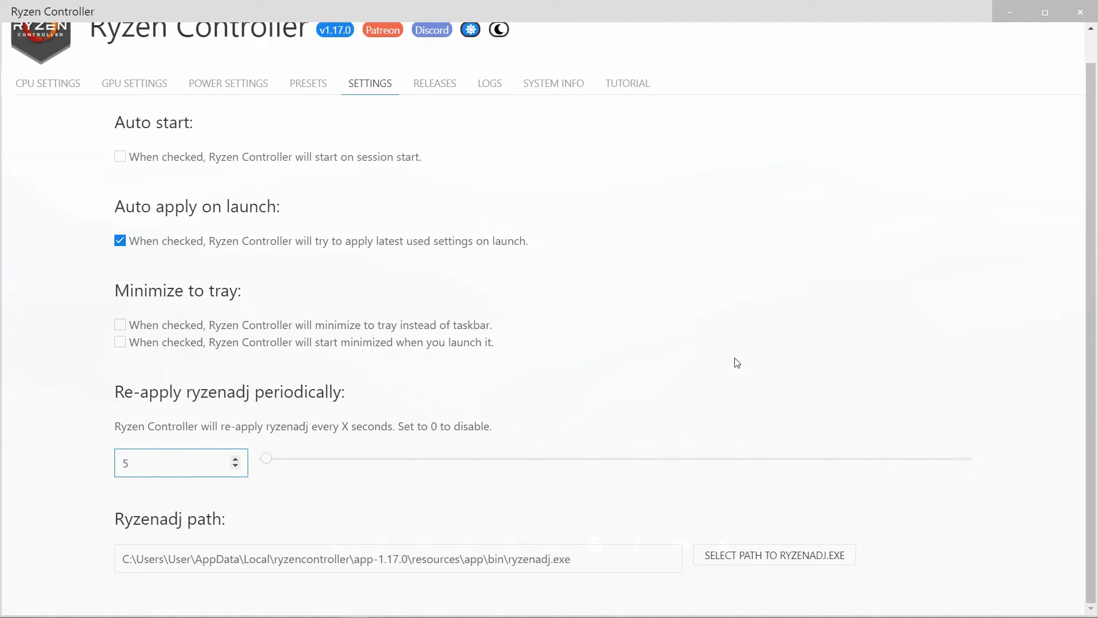
# Look through the Ryzen Controller release notes and the application logs
pyautogui.click(434, 84)
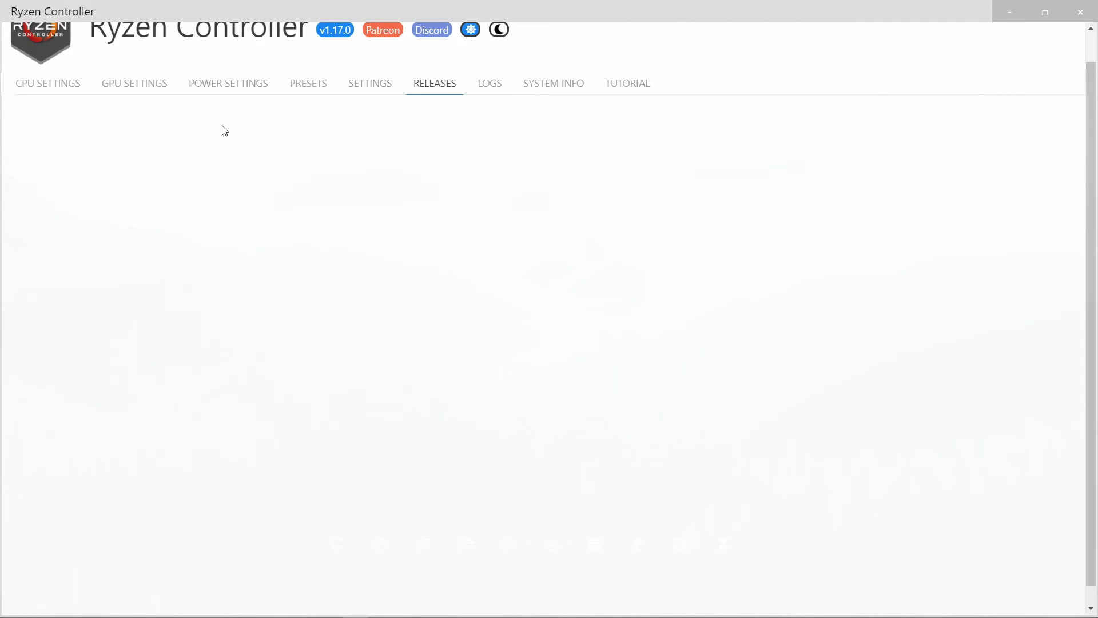
pyautogui.scroll(1, 266, 341)
pyautogui.scroll(-2, 286, 357)
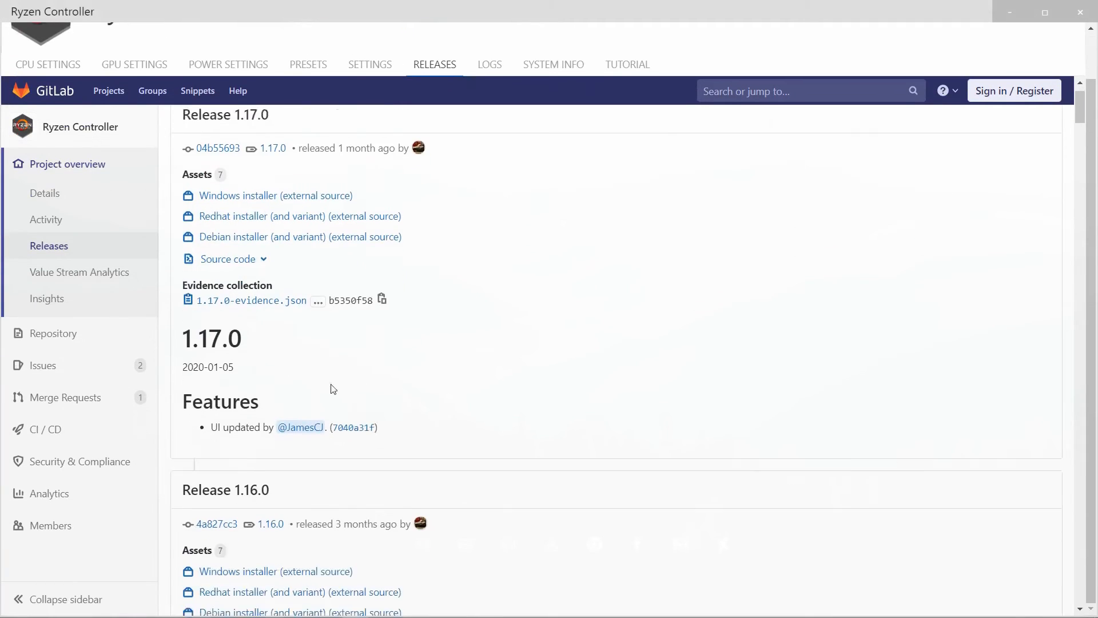
pyautogui.scroll(1, 355, 406)
pyautogui.scroll(1, 240, 255)
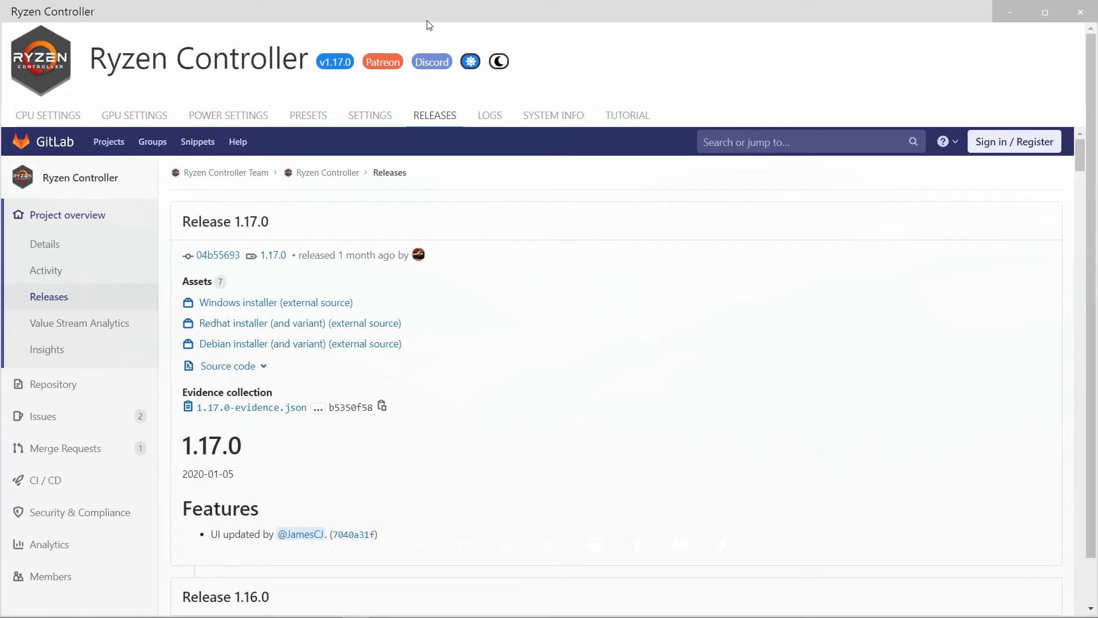
pyautogui.click(490, 116)
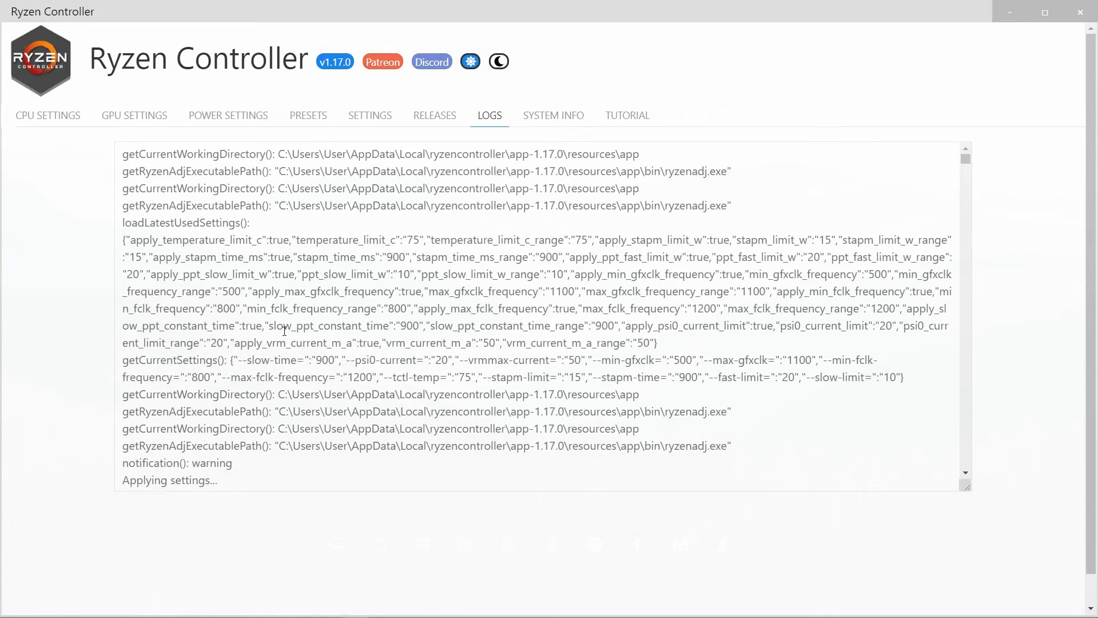
# Examine the processor, GPU and system memory details in the system information, and check the tutorial page
pyautogui.click(561, 115)
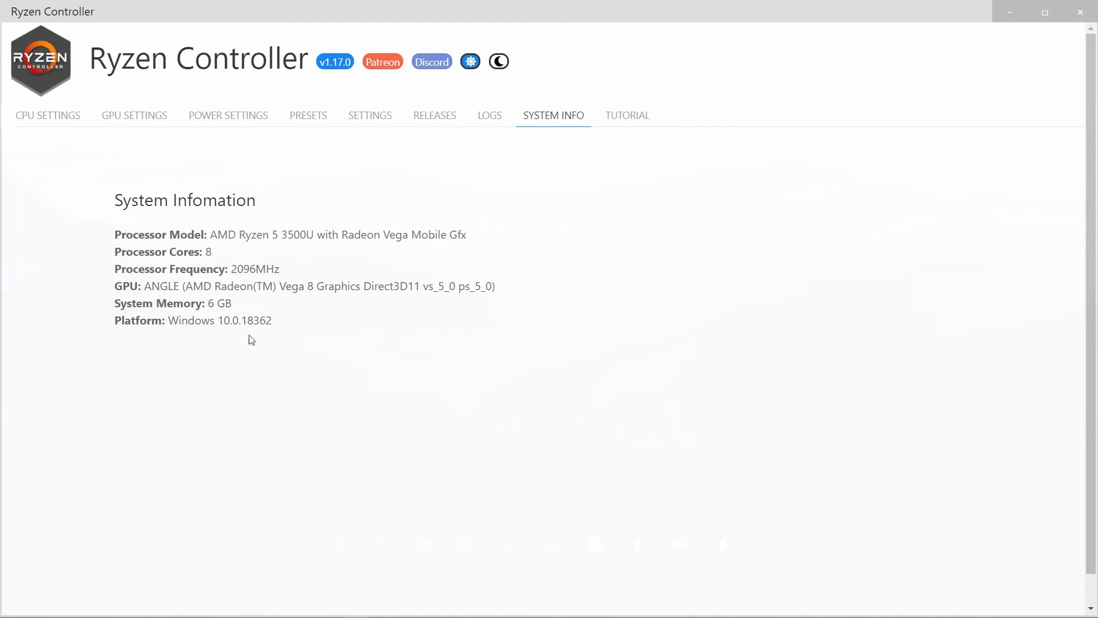
pyautogui.moveTo(208, 304); pyautogui.dragTo(236, 306)
pyautogui.click(197, 314)
pyautogui.click(234, 310)
pyautogui.moveTo(211, 301); pyautogui.dragTo(236, 303)
pyautogui.click(351, 317)
pyautogui.click(630, 118)
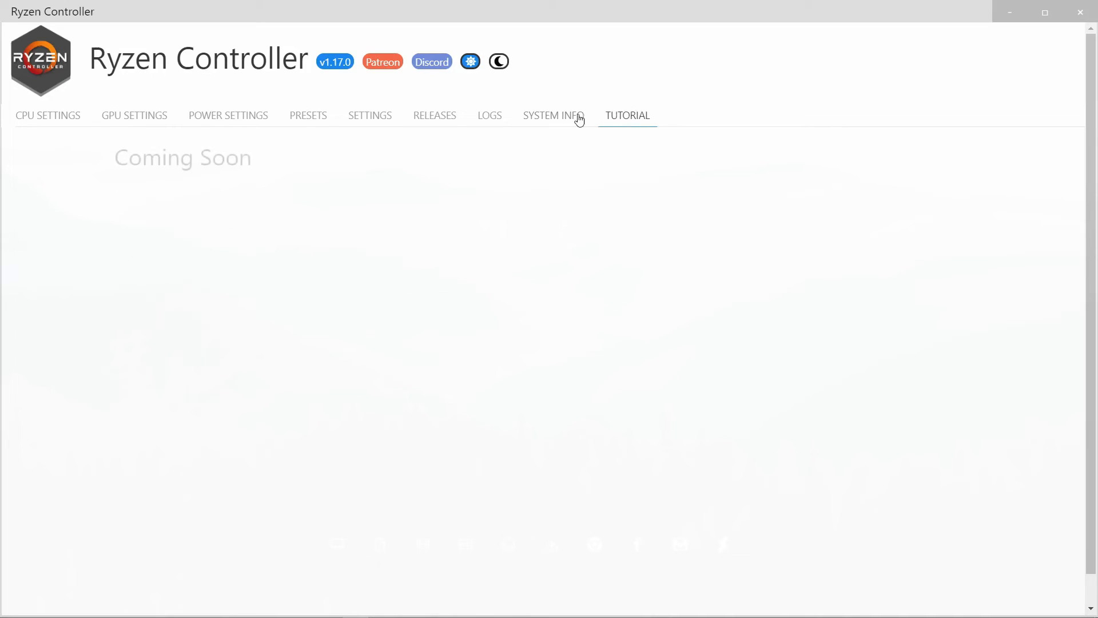
pyautogui.click(579, 123)
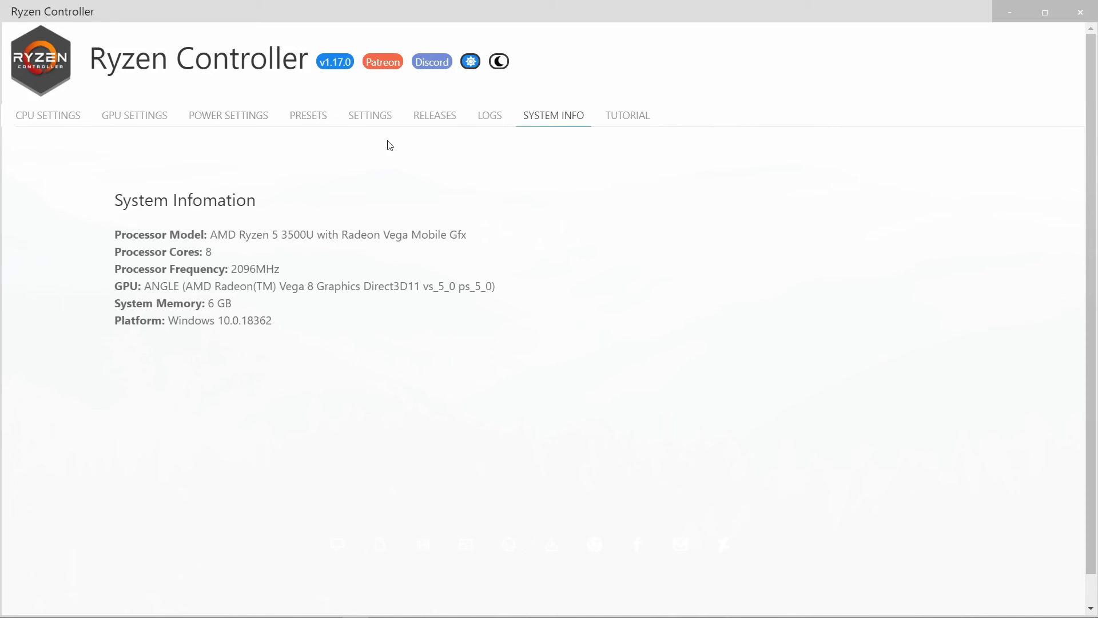
# Review the configured CPU, GPU and power settings and the saved High Perfomance preset
pyautogui.click(64, 121)
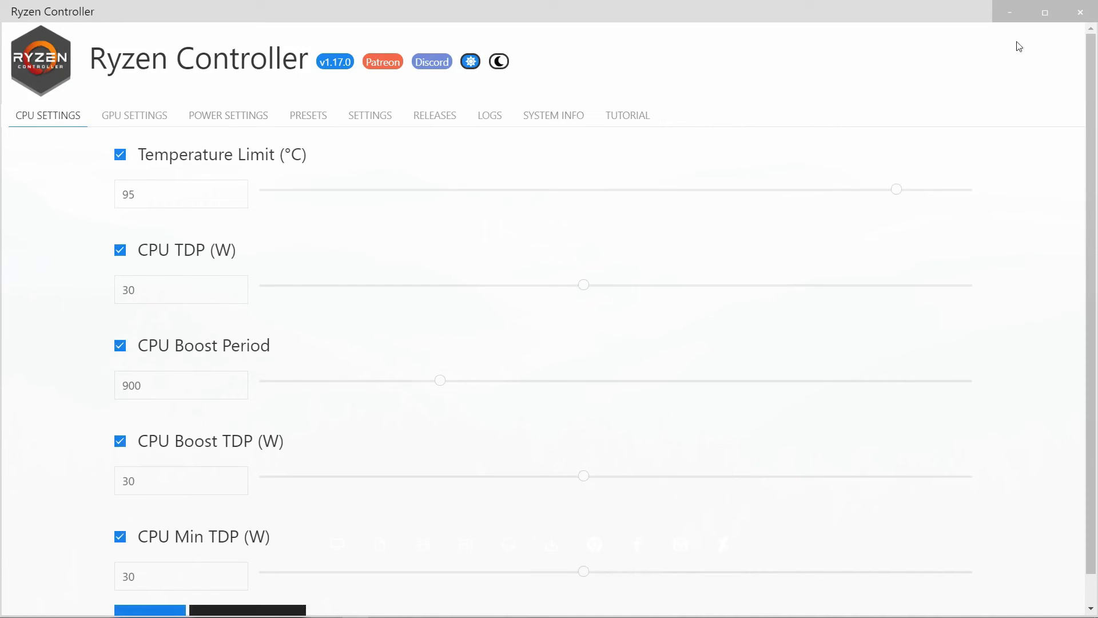
pyautogui.scroll(-1, 208, 505)
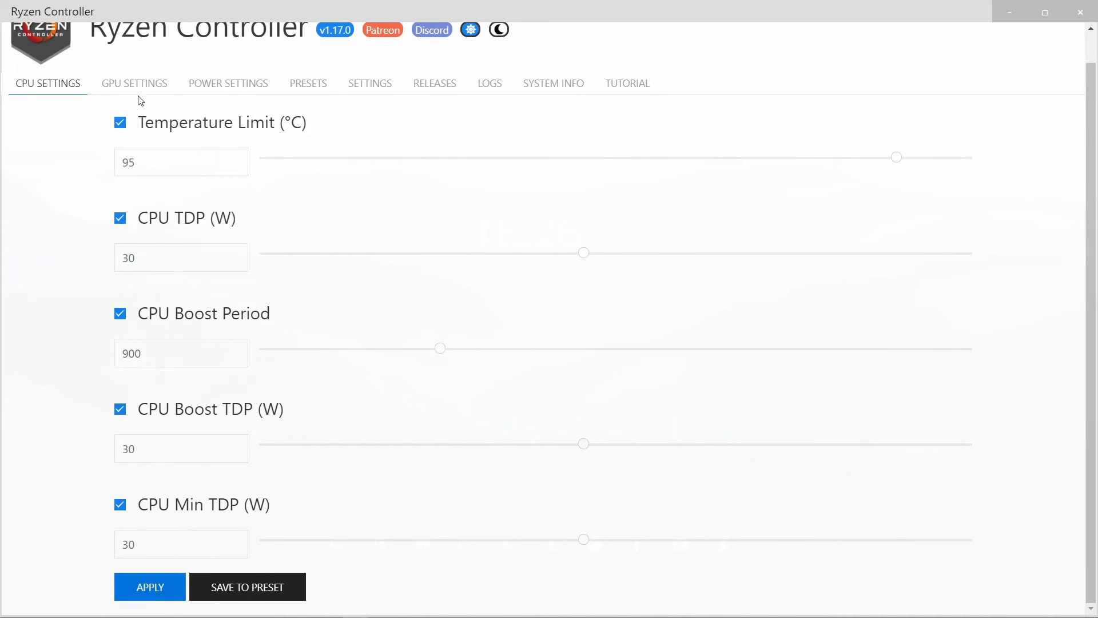
pyautogui.click(160, 87)
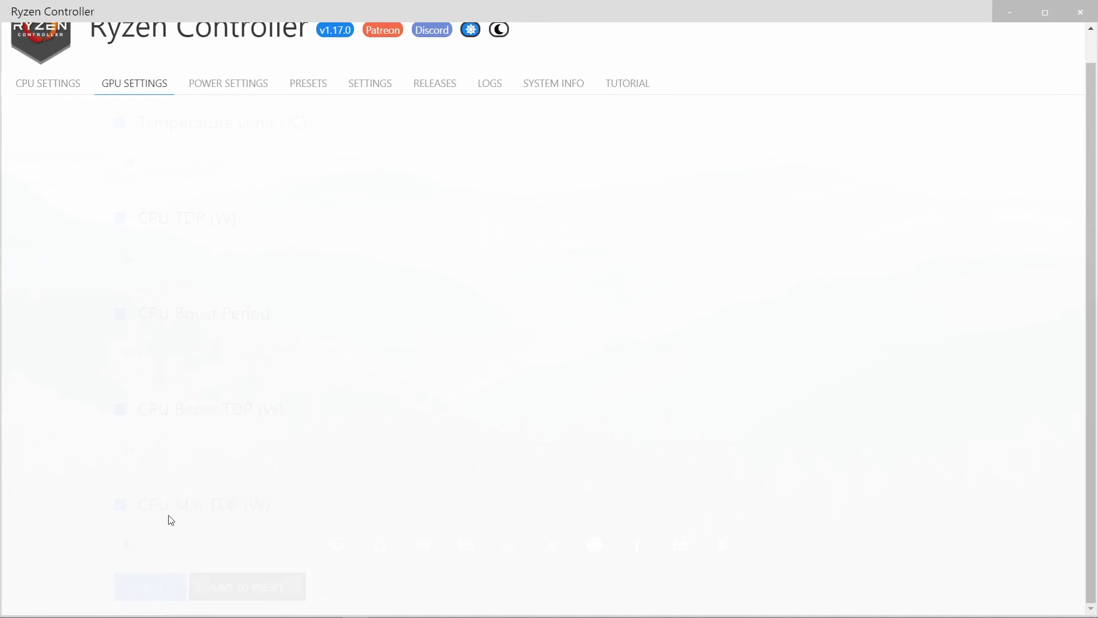
pyautogui.click(205, 84)
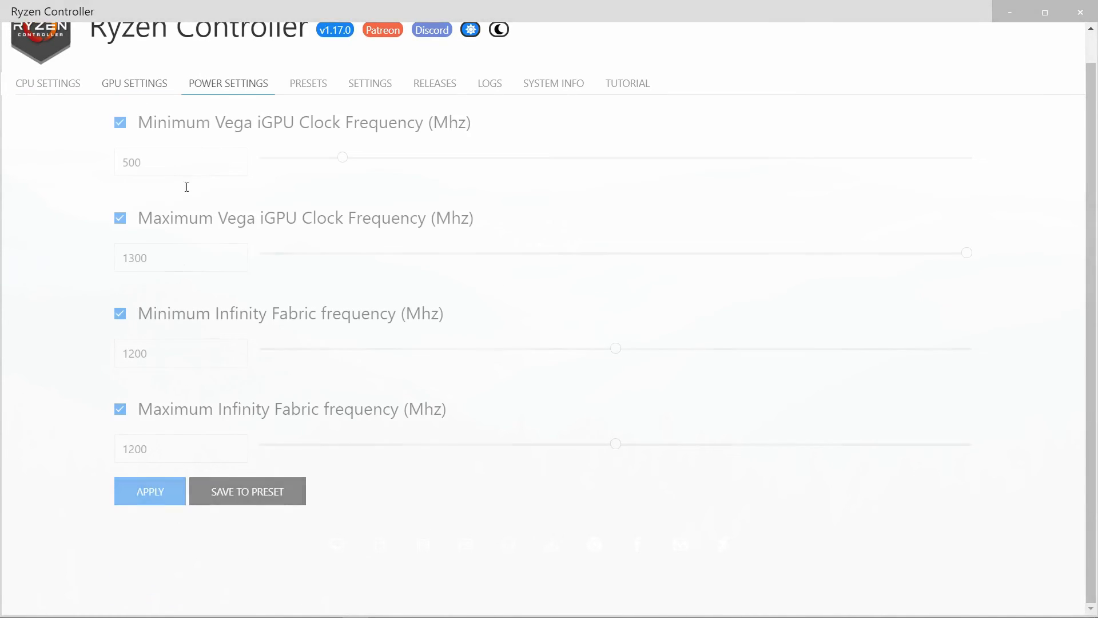
pyautogui.click(313, 80)
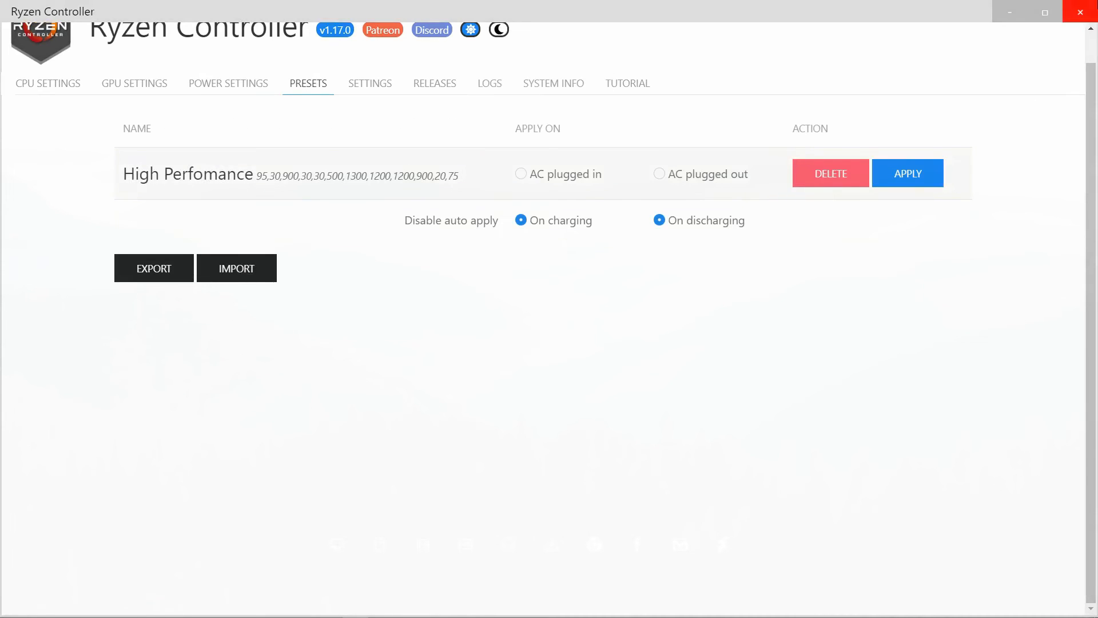
# Close Ryzen Controller and launch AMD uProf
pyautogui.click(1080, 12)
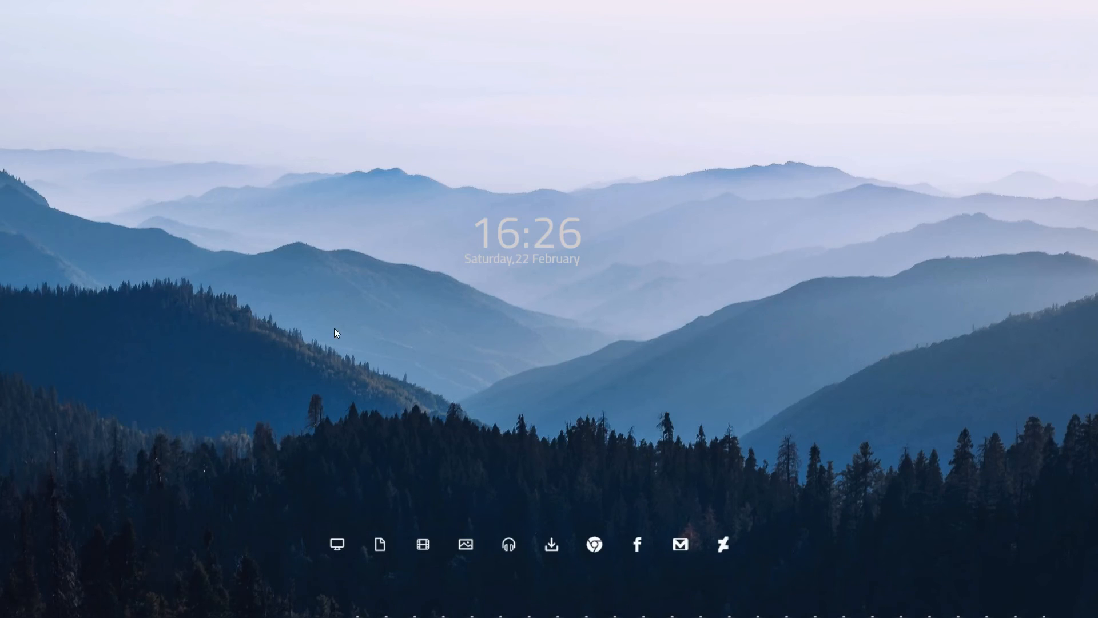
pyautogui.press('super')
pyautogui.write('amdu')
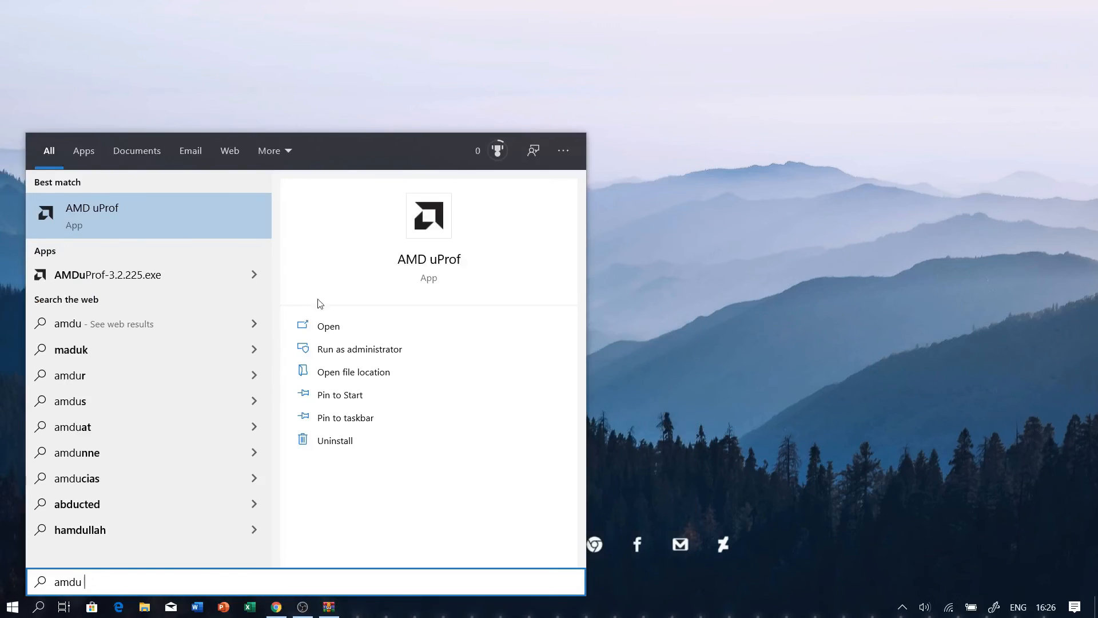
pyautogui.click(163, 207)
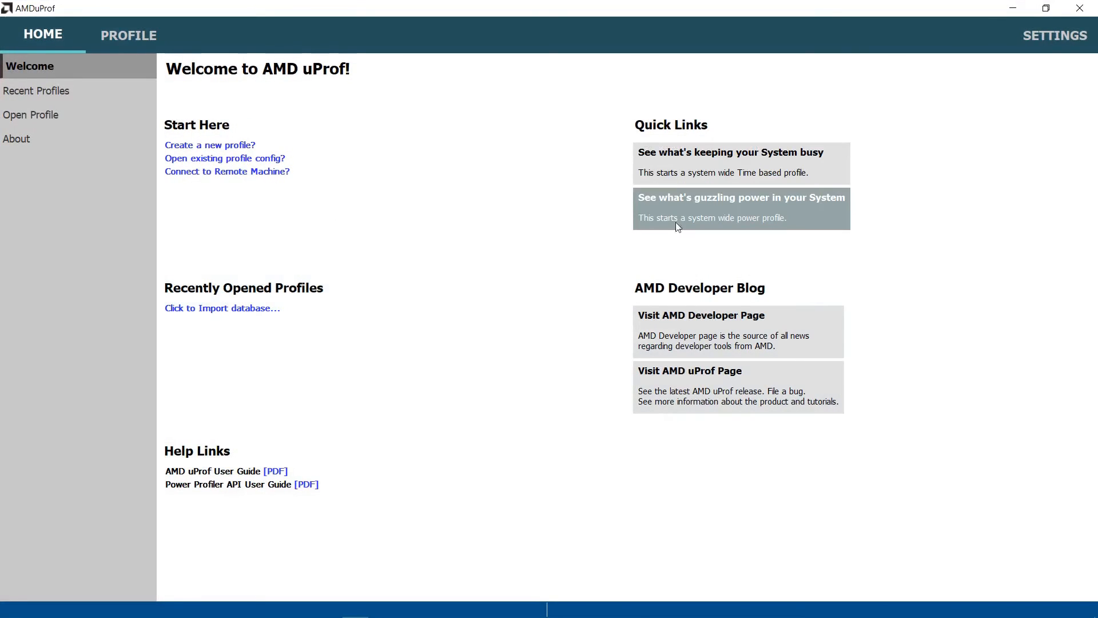
# Start a live system-wide power profile with all Power and Controllers counters, and inspect the STAPM and PPT limit values
pyautogui.click(675, 222)
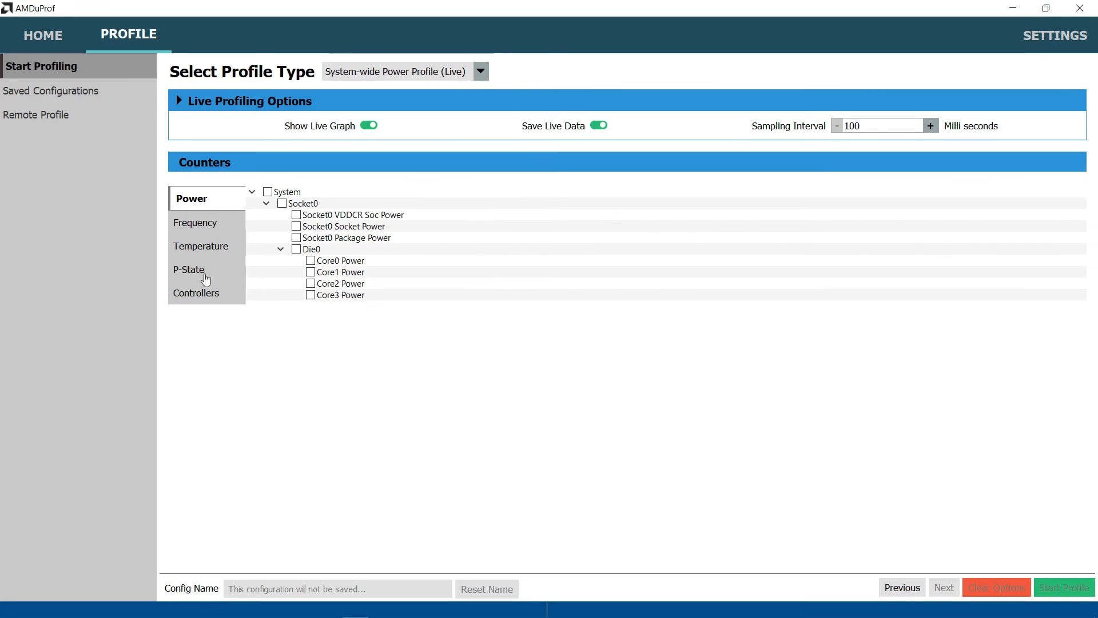
pyautogui.click(267, 192)
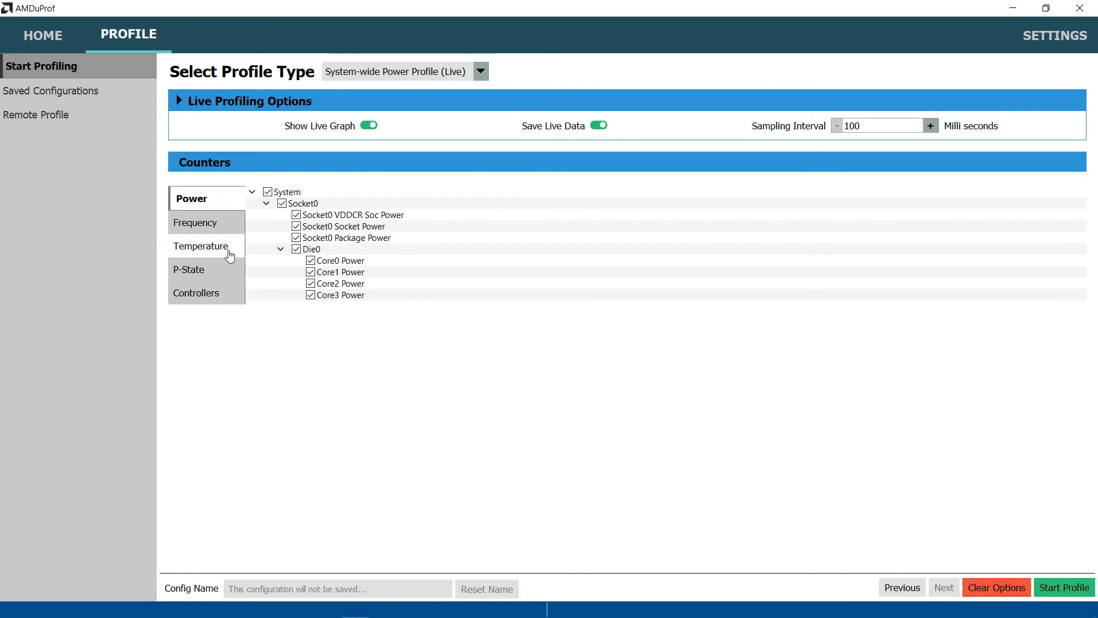
pyautogui.click(228, 295)
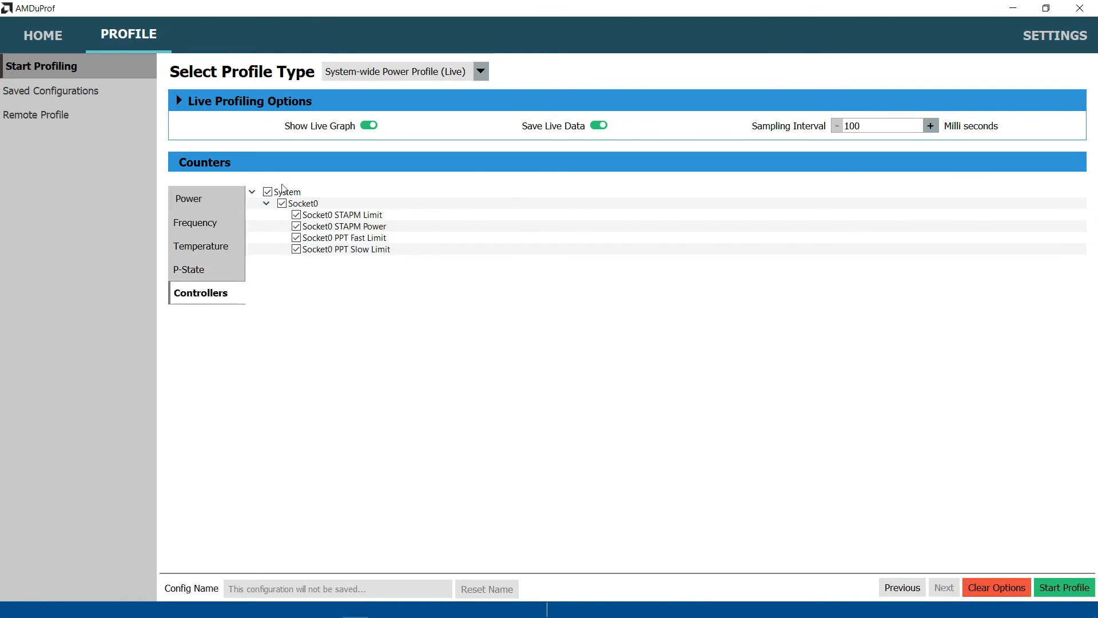
pyautogui.click(1063, 587)
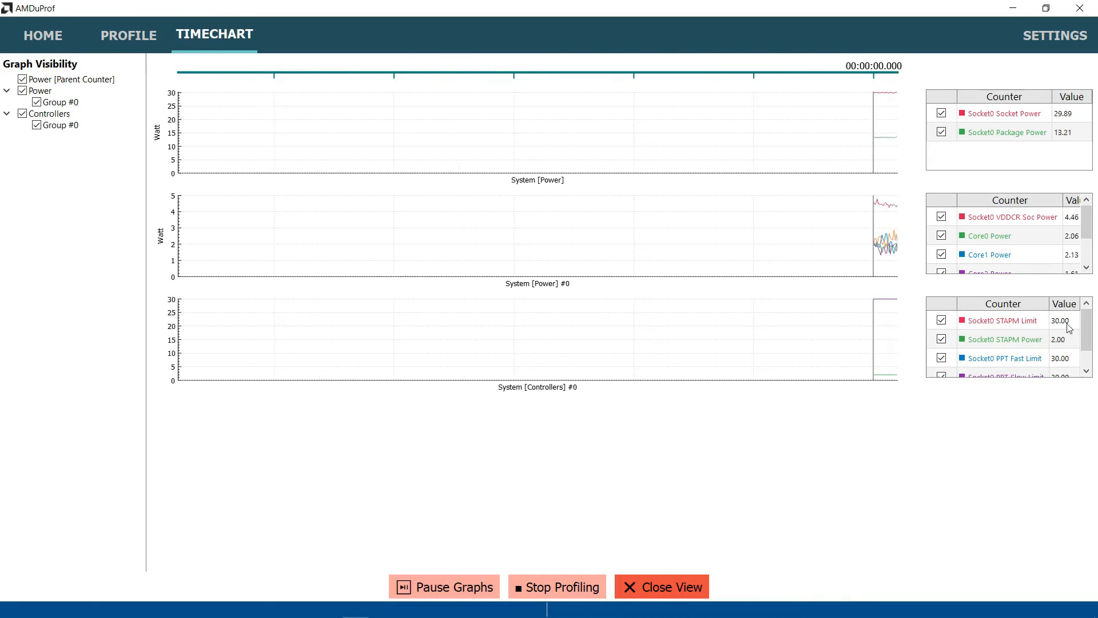
pyautogui.moveTo(1086, 329); pyautogui.dragTo(1086, 348)
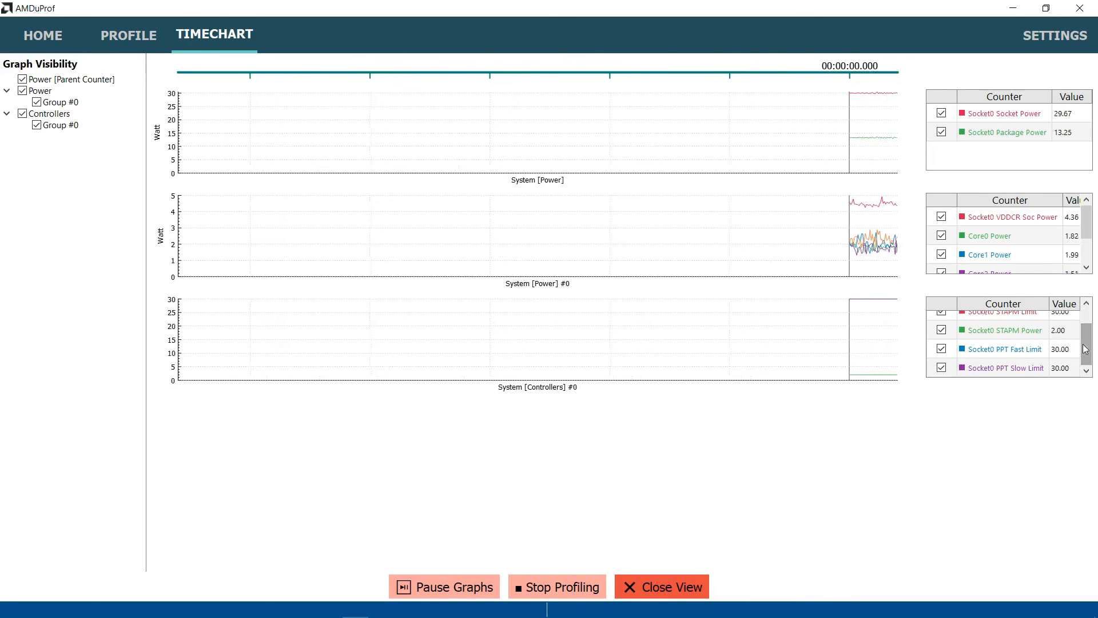
pyautogui.scroll(1, 1064, 352)
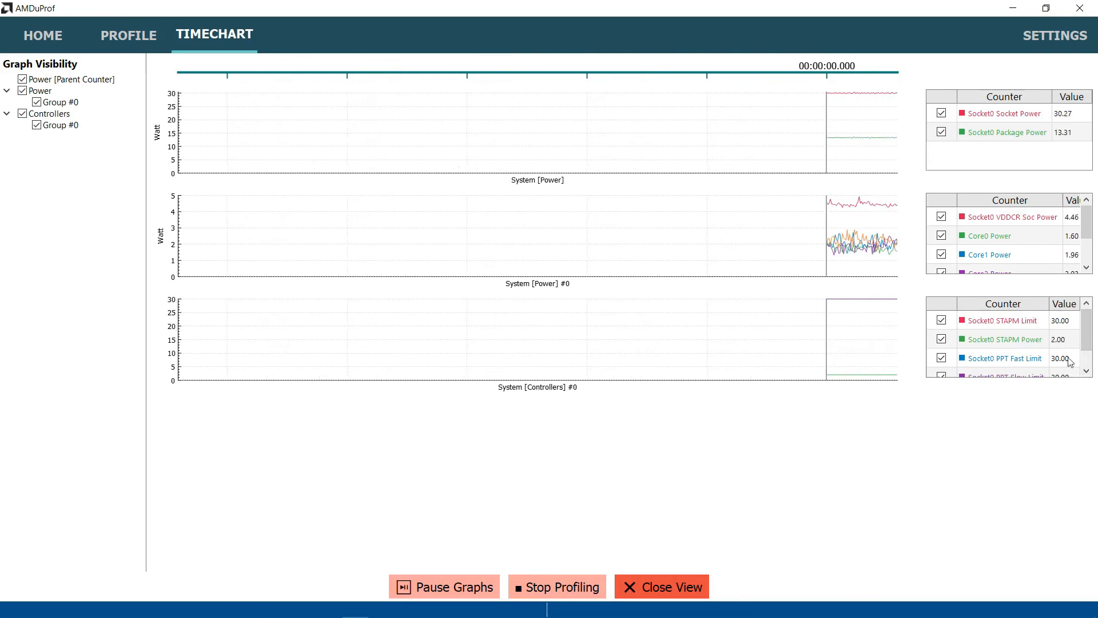